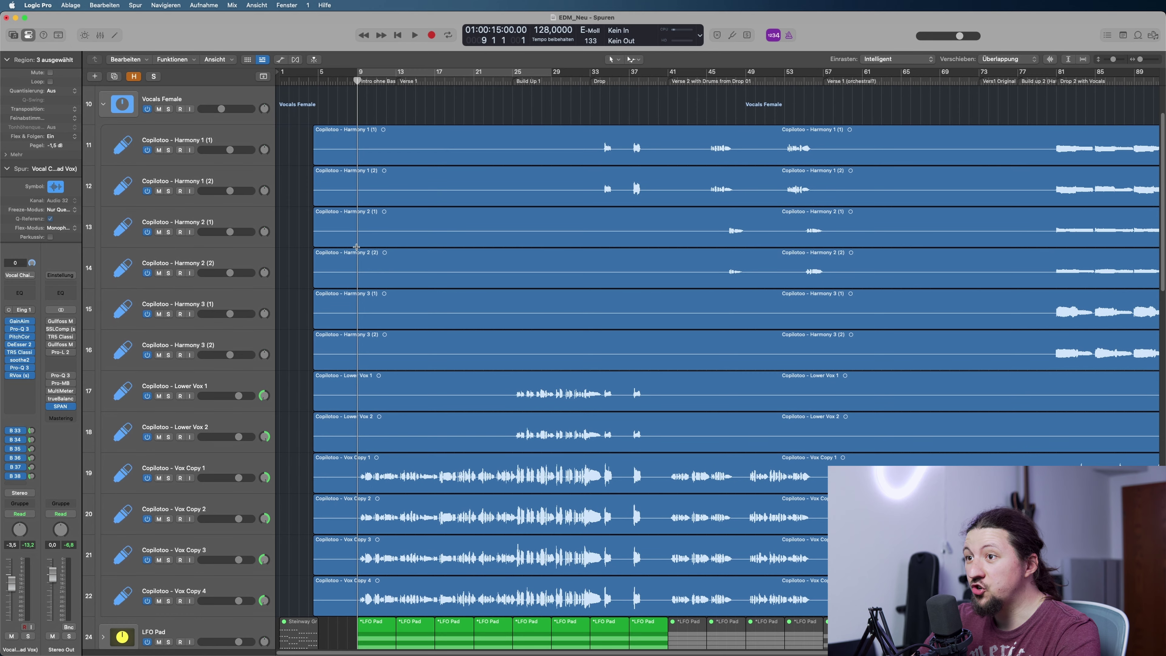
- Solo the upper Vocal Chain (Lead Vox) track and set the cycle range from bar 9 to bar 13
{"action": "scroll", "coordinate": [372, 266], "scroll_direction": "up", "scroll_amount": 4}
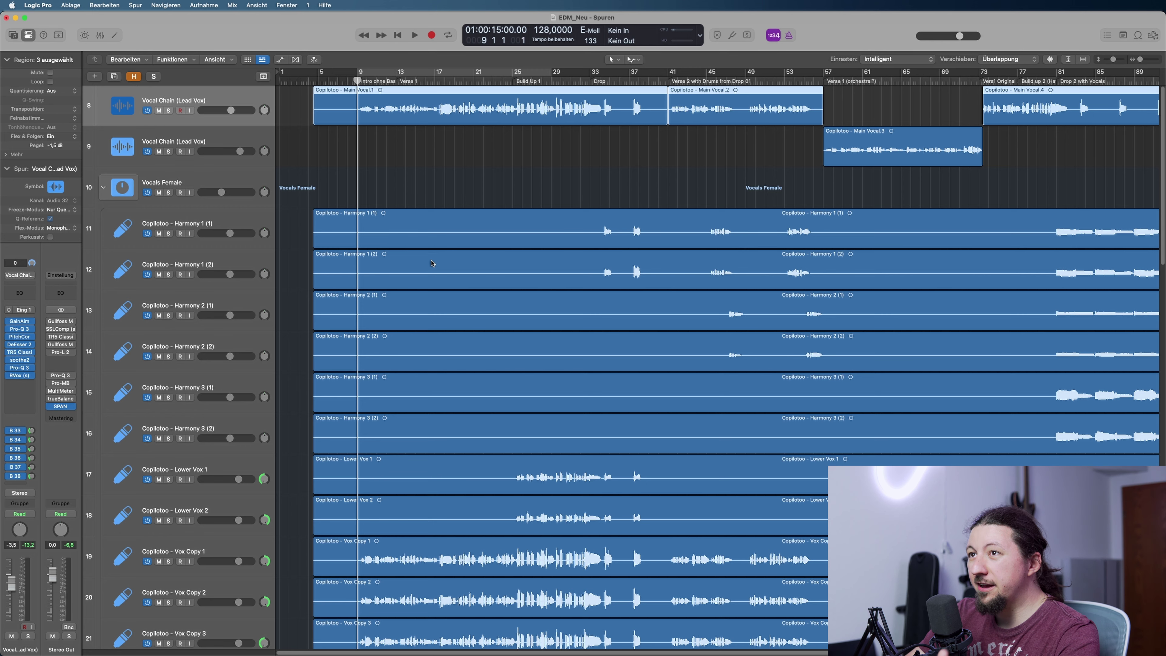
{"action": "scroll", "coordinate": [429, 275], "scroll_direction": "down", "scroll_amount": 3}
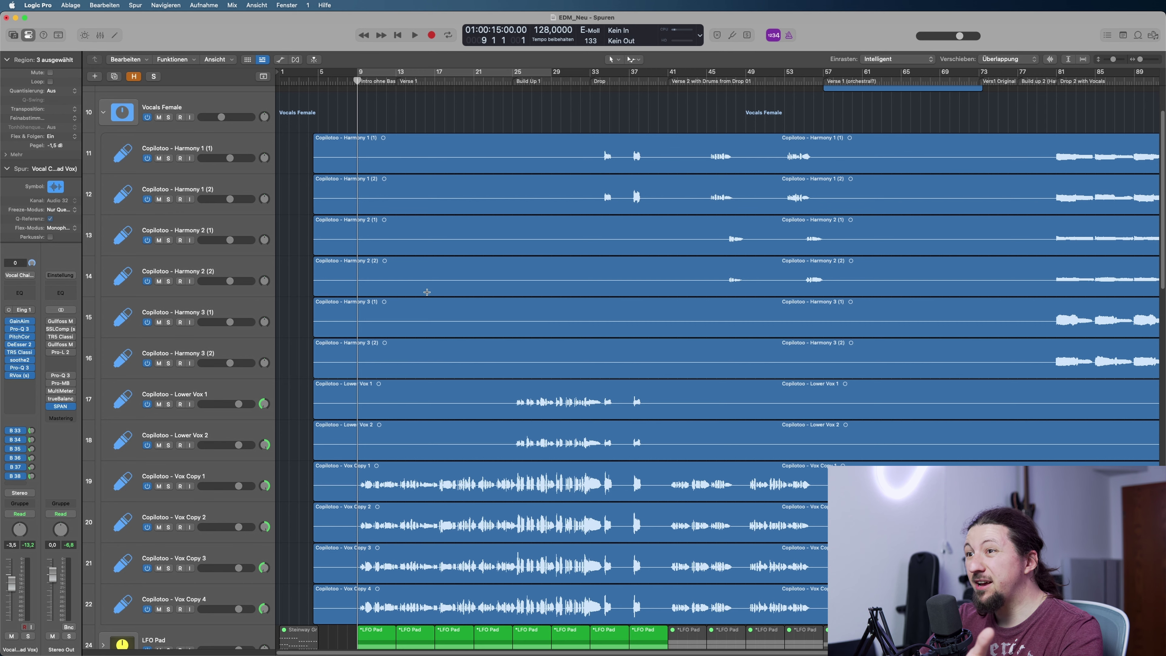
{"action": "scroll", "coordinate": [415, 320], "scroll_direction": "up", "scroll_amount": 3}
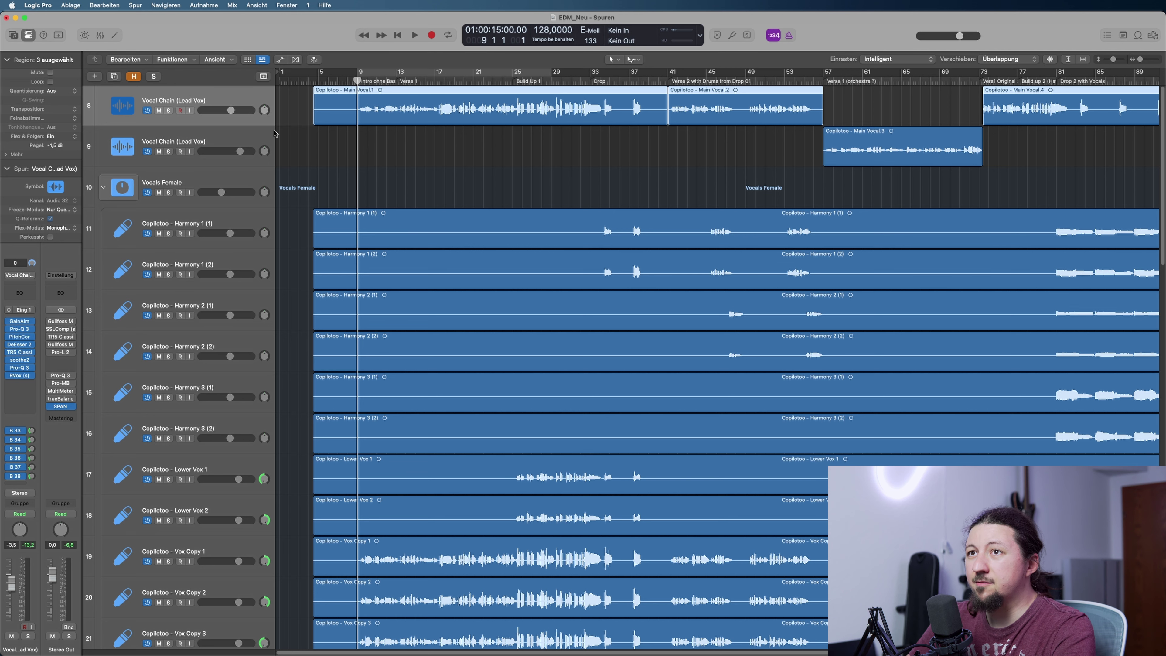
{"action": "left_click", "coordinate": [169, 111]}
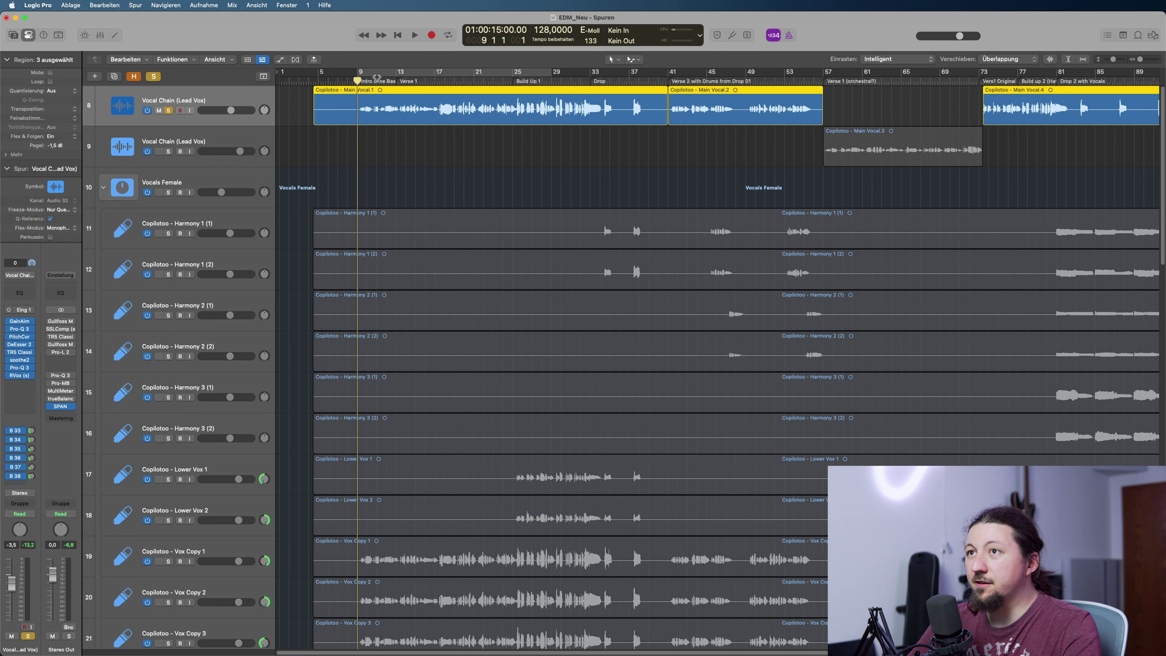
{"action": "left_click_drag", "start_coordinate": [358, 75], "coordinate": [397, 79]}
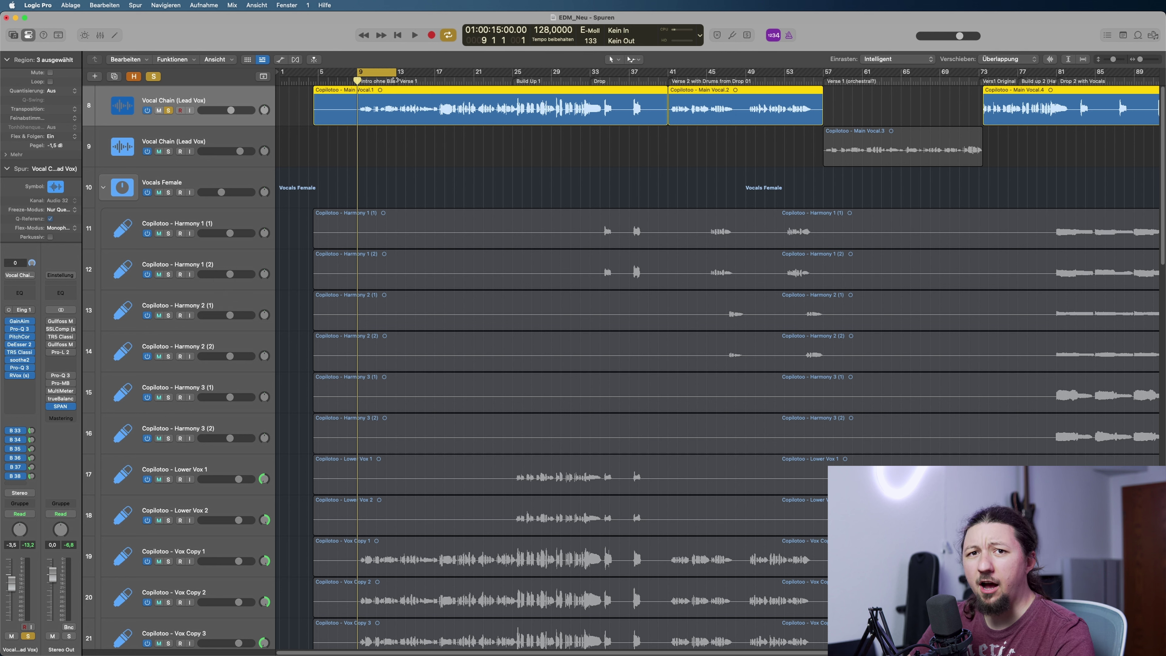
- Turn off the lead vocal solo and play the loop, extending the cycle range to bar 17 during playback
{"action": "left_click", "coordinate": [168, 110]}
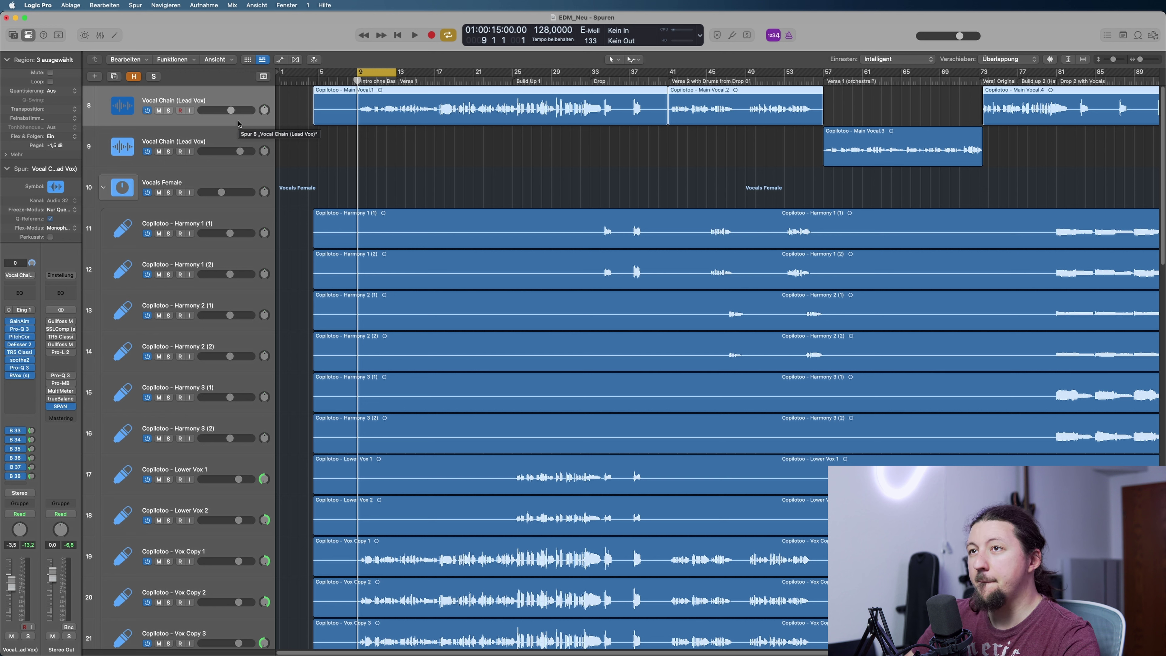
{"action": "key", "text": "space"}
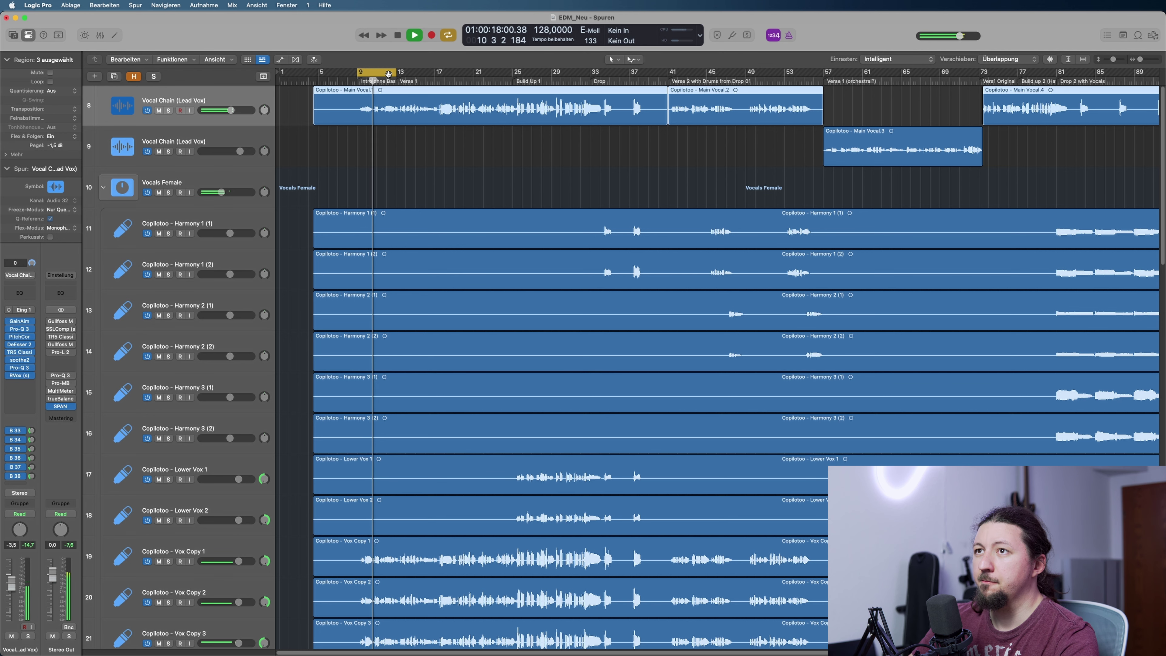
{"action": "left_click_drag", "start_coordinate": [390, 74], "coordinate": [434, 83]}
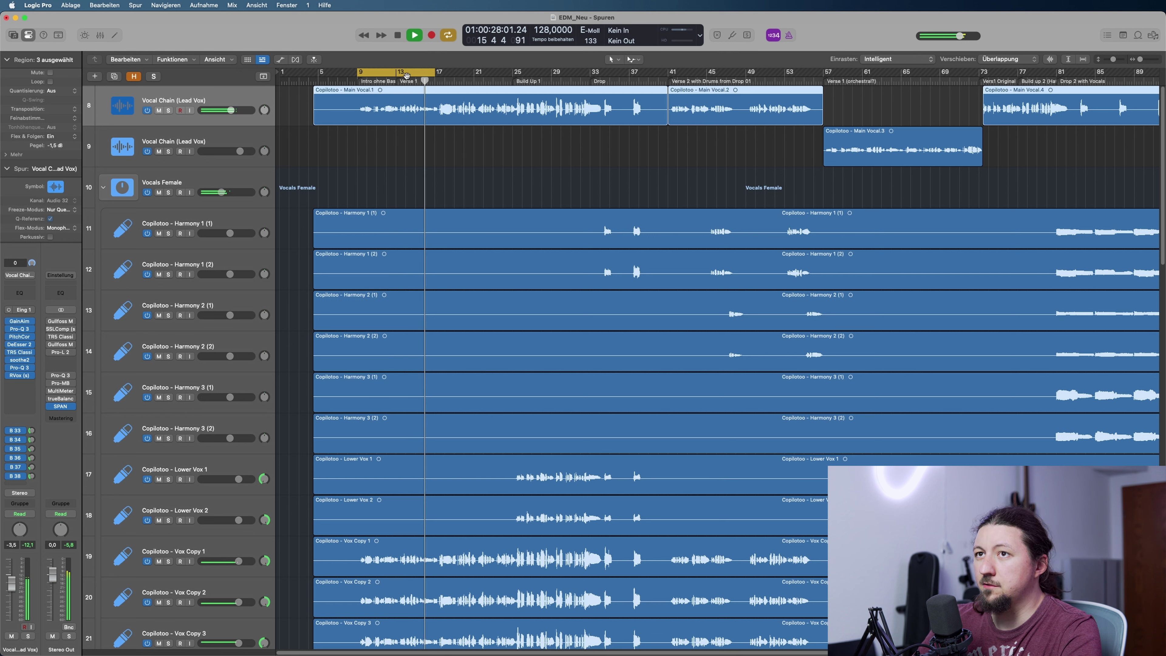
{"action": "key", "text": "space"}
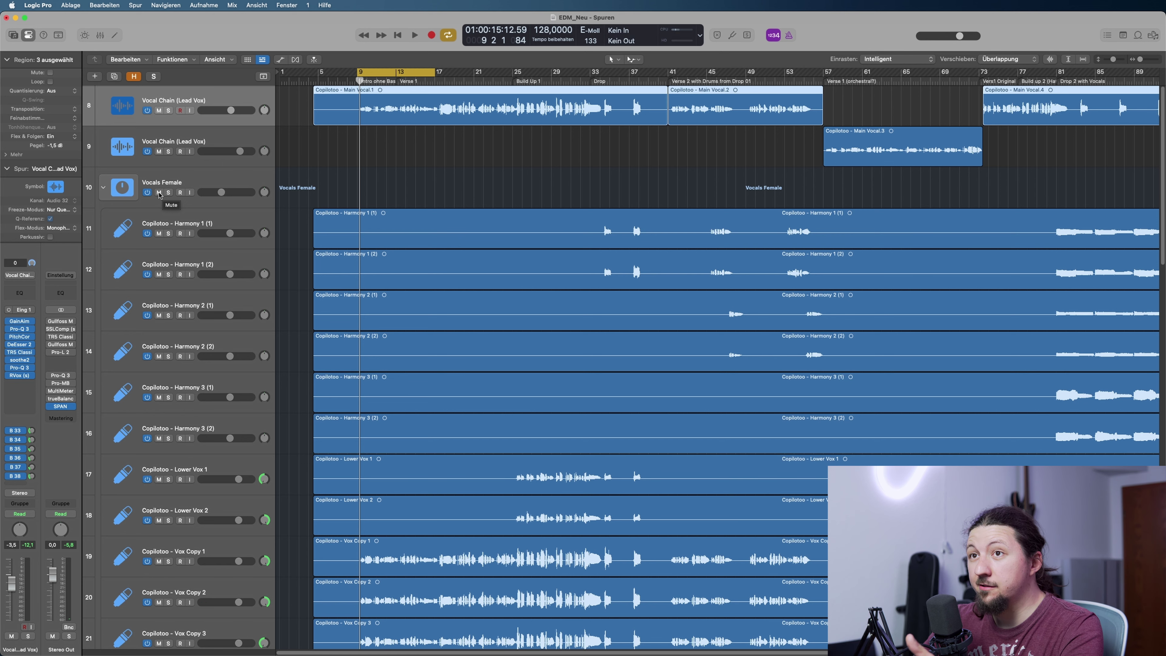
- Collapse and mute the Vocals Female stack, and play the cycle range without those backing vocals
{"action": "left_click", "coordinate": [104, 188]}
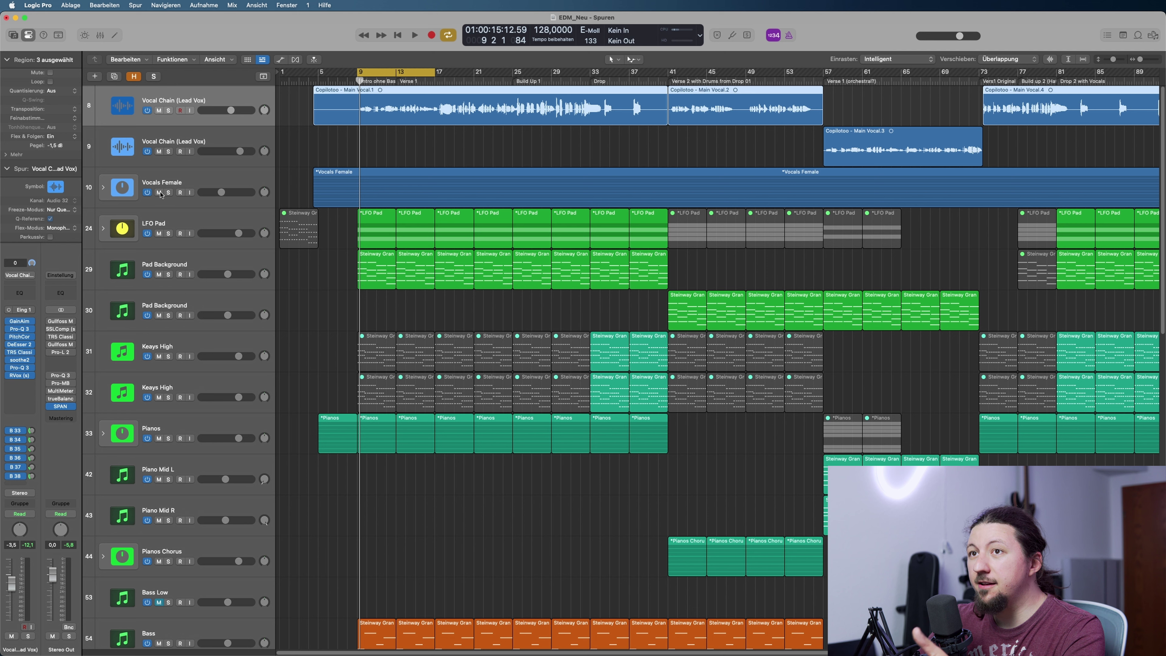
{"action": "left_click", "coordinate": [159, 192]}
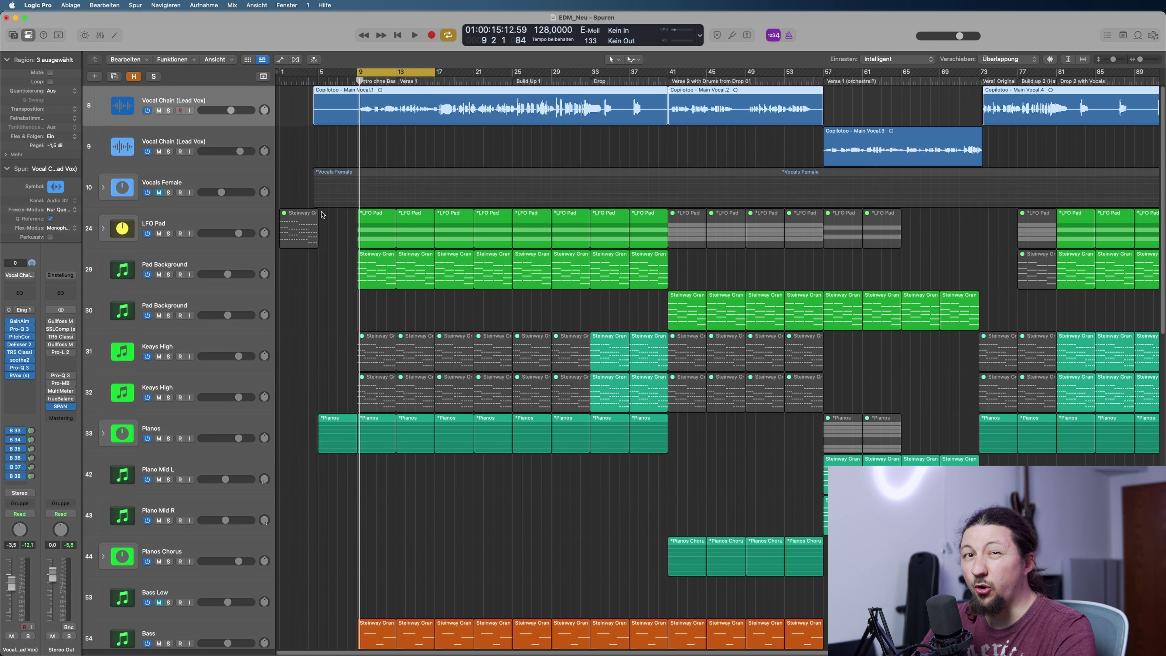
{"action": "key", "text": "space"}
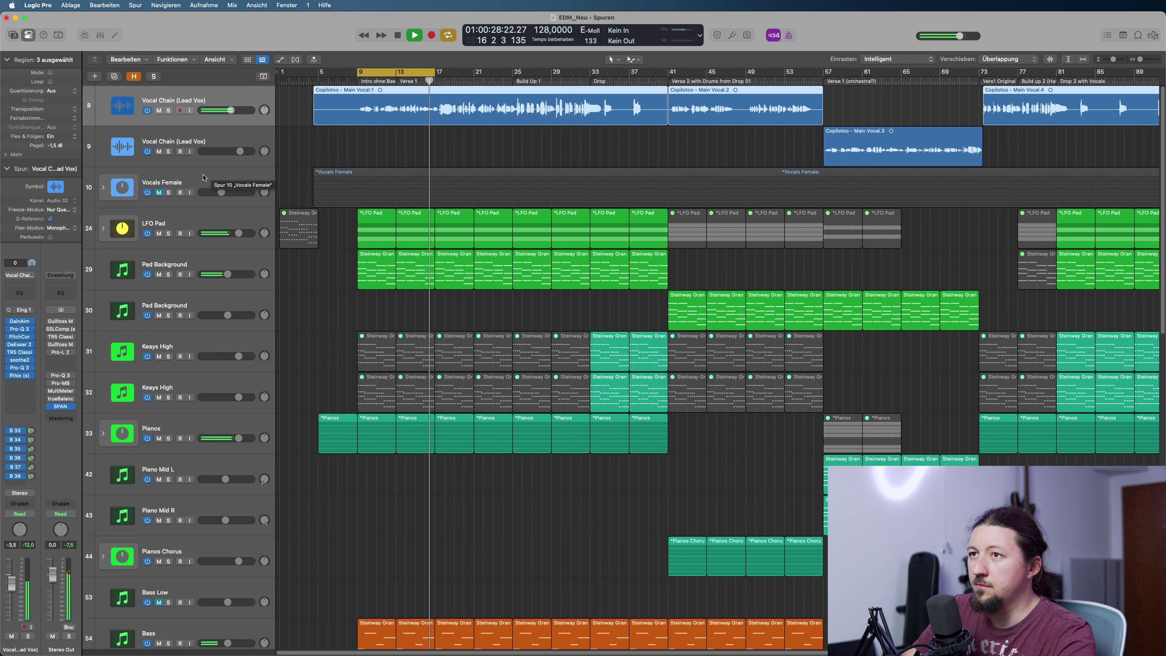
{"action": "key", "text": "space"}
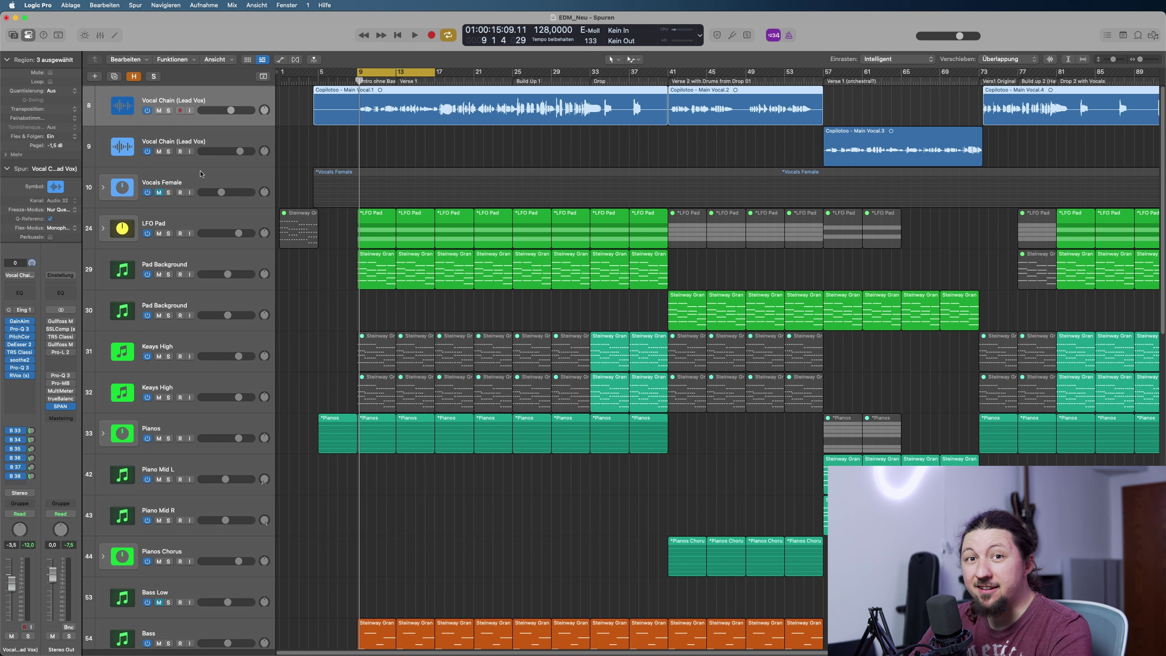
- Unmute and expand the Vocals Female stack, and select its Vox Copy tracks one by one from 4 to 1
{"action": "left_click", "coordinate": [103, 187]}
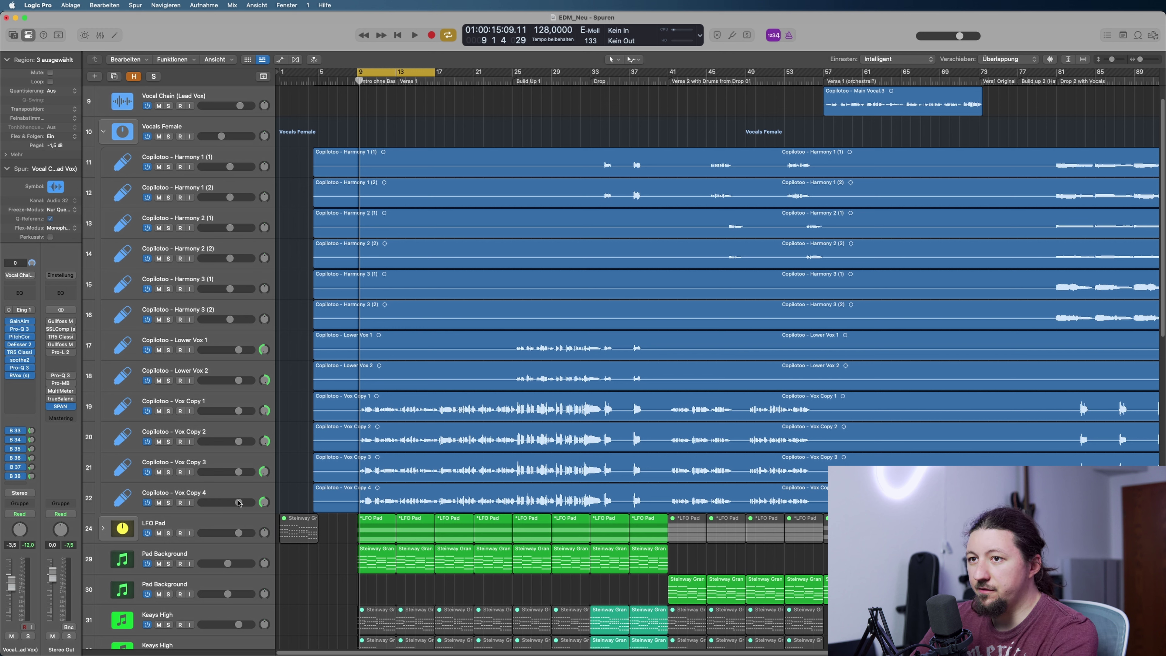
{"action": "left_click", "coordinate": [233, 491]}
{"action": "left_click", "coordinate": [233, 468]}
{"action": "left_click", "coordinate": [237, 434]}
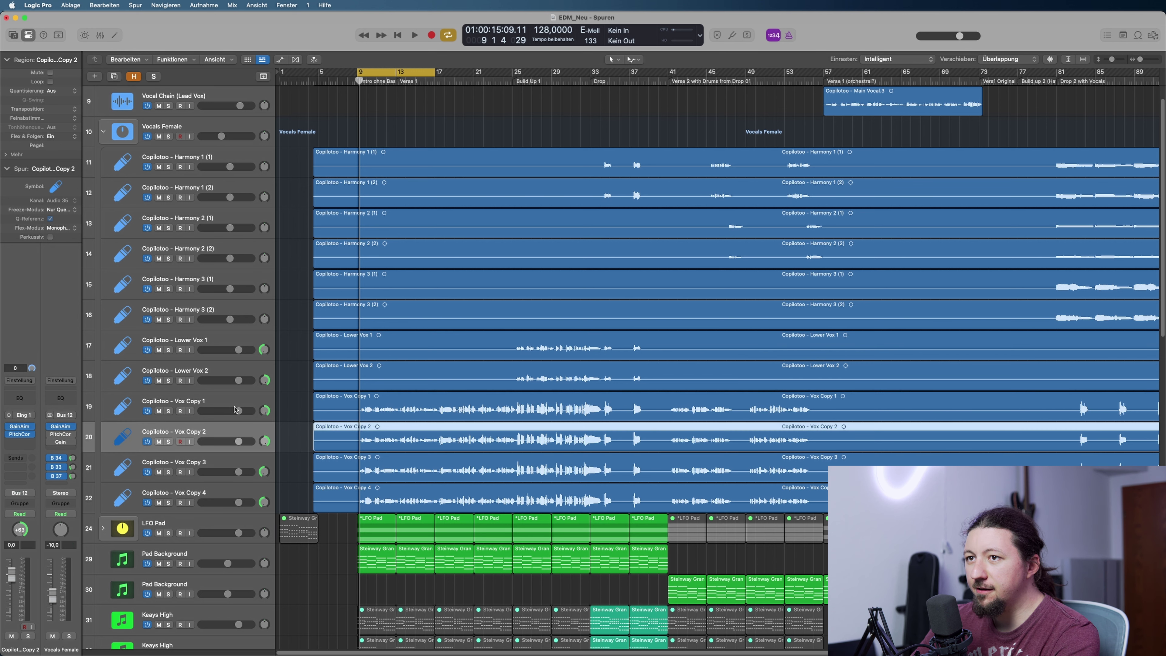
{"action": "left_click", "coordinate": [239, 402]}
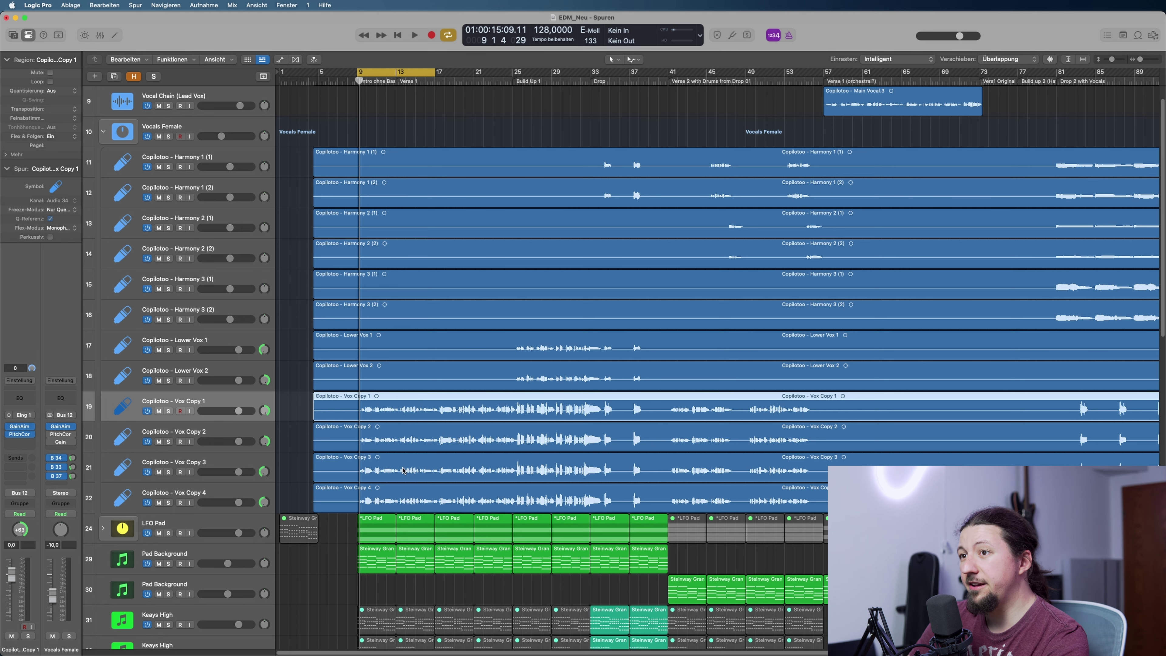
- Mute all Harmony and Lower Vox tracks in the Vocals Female stack, leaving only the Vox Copy tracks active
{"action": "scroll", "coordinate": [442, 470], "scroll_direction": "up", "scroll_amount": 1}
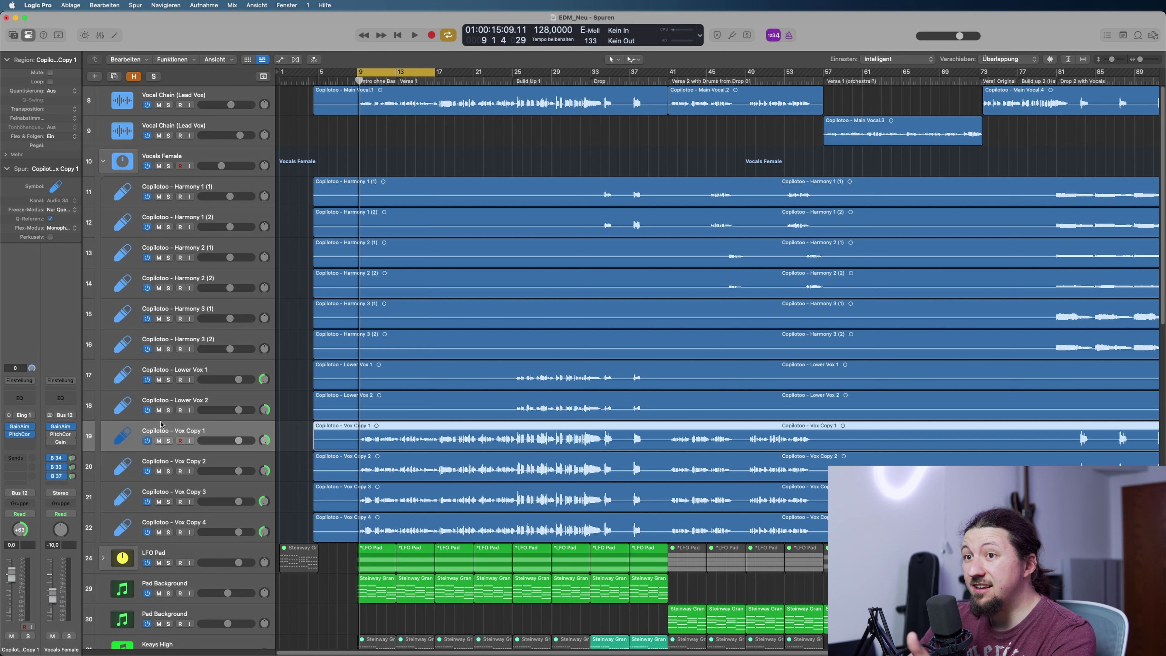
{"action": "left_click_drag", "start_coordinate": [159, 412], "coordinate": [160, 197]}
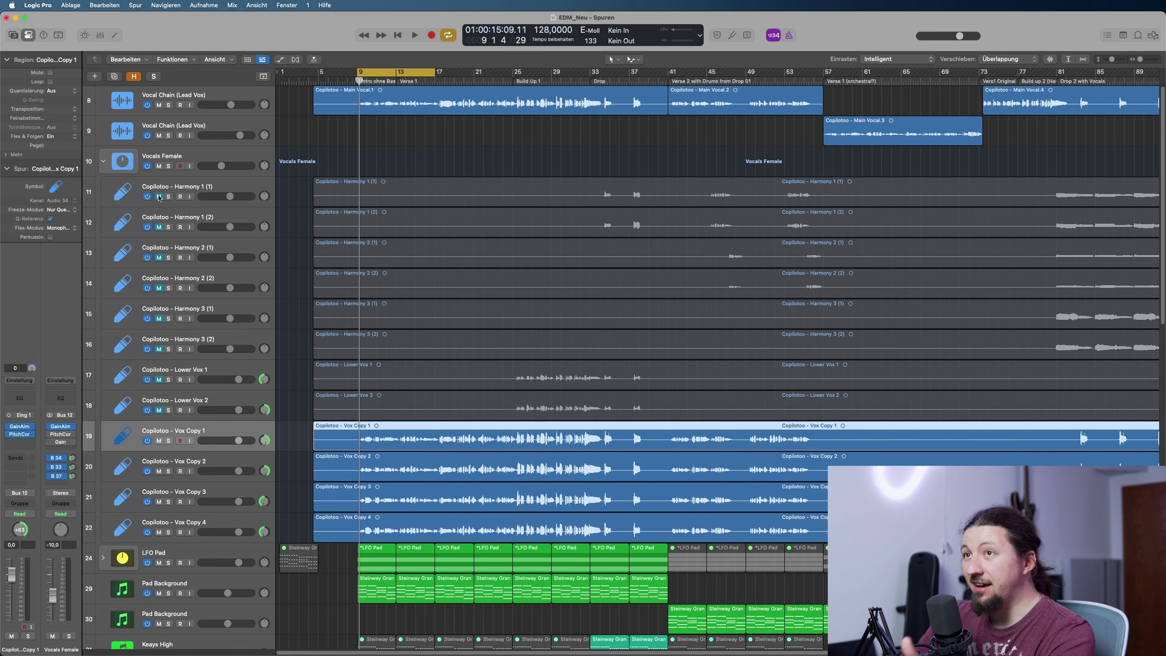
- Solo the upper Vocal Chain (Lead Vox) track and play a few bars of it on its own
{"action": "left_click", "coordinate": [168, 105]}
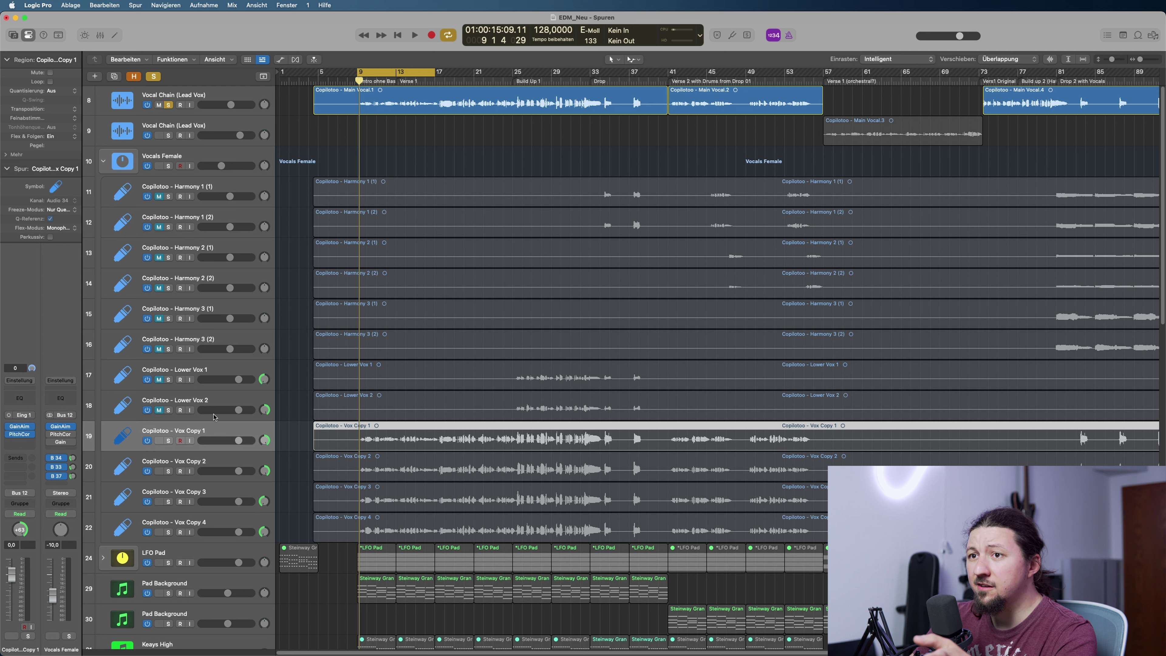
{"action": "left_click", "coordinate": [168, 441]}
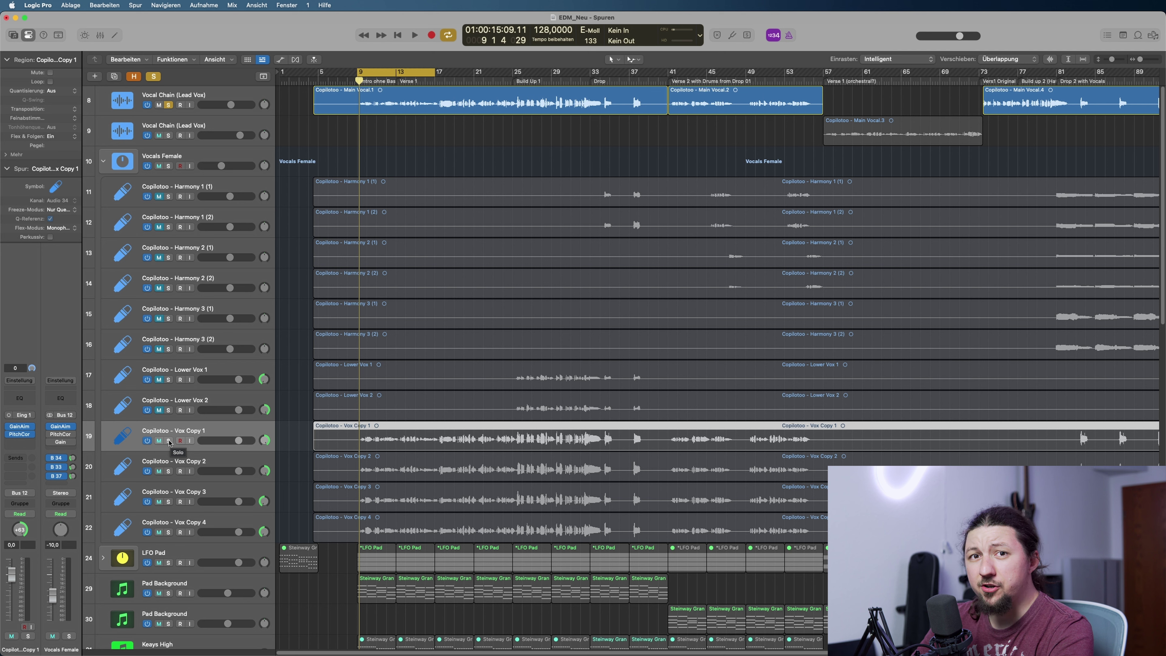
{"action": "key", "text": "space"}
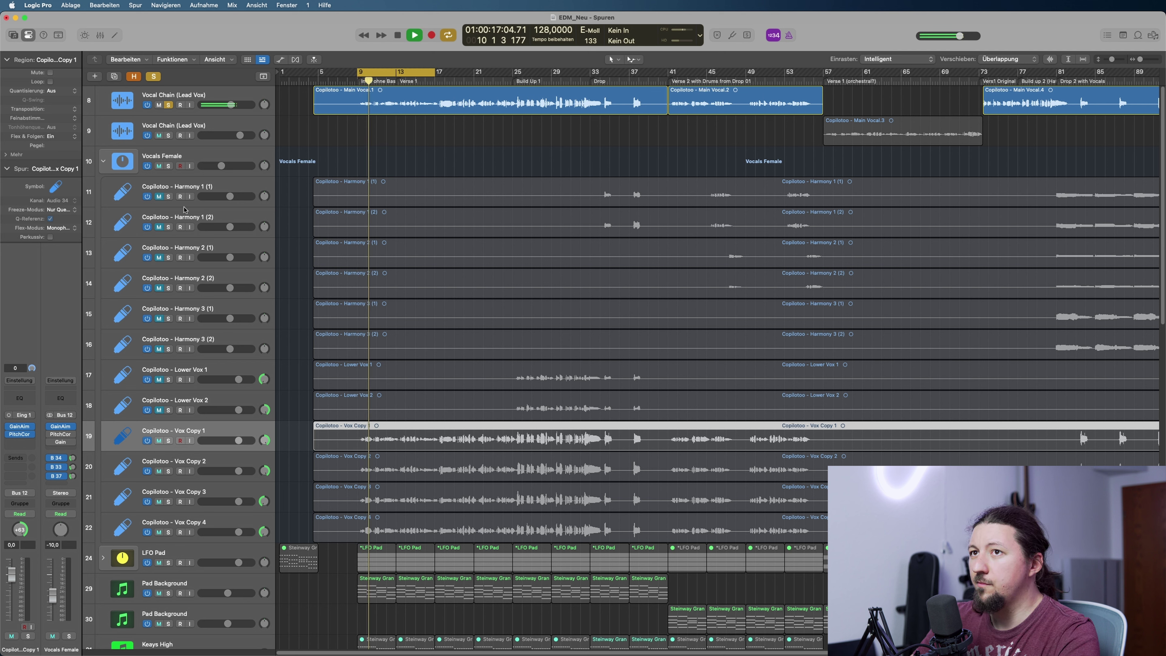
{"action": "key", "text": "space"}
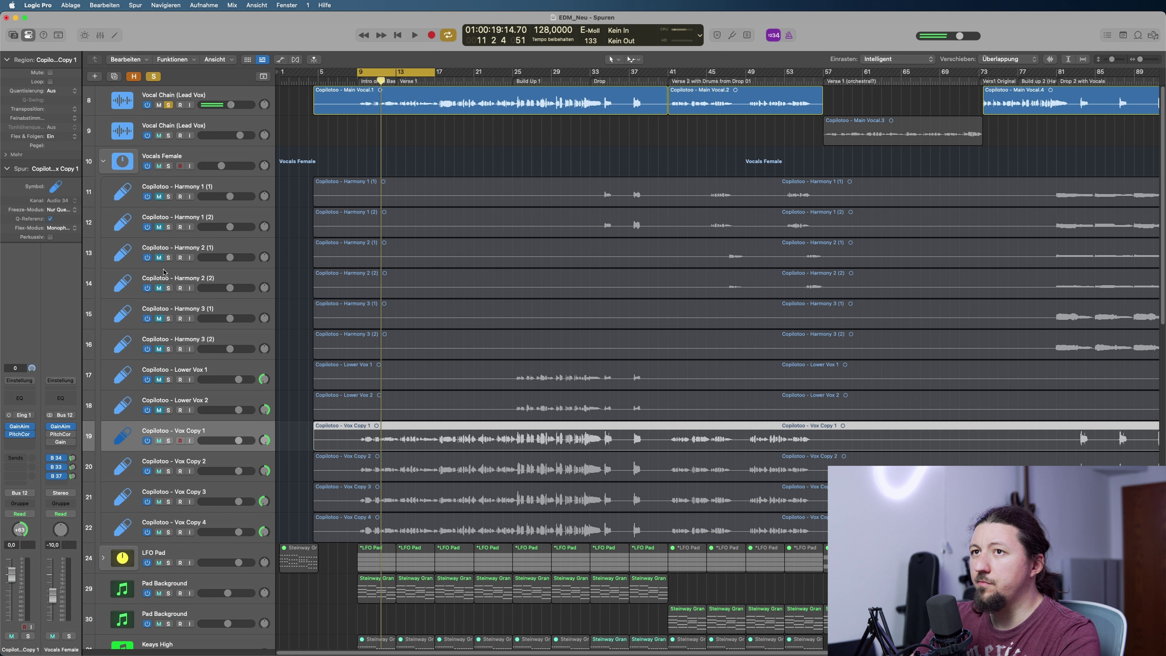
- Solo the Vocals Female stack too and play the Vox Copy tracks together with the lead vocal
{"action": "left_click", "coordinate": [168, 165]}
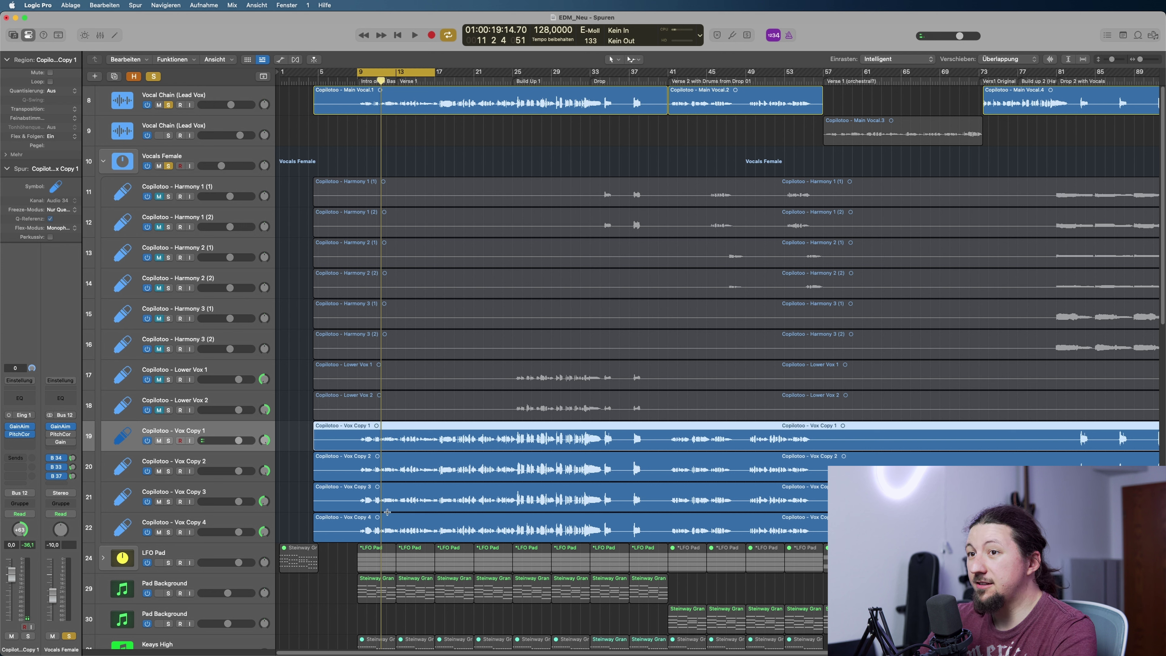
{"action": "key", "text": "space"}
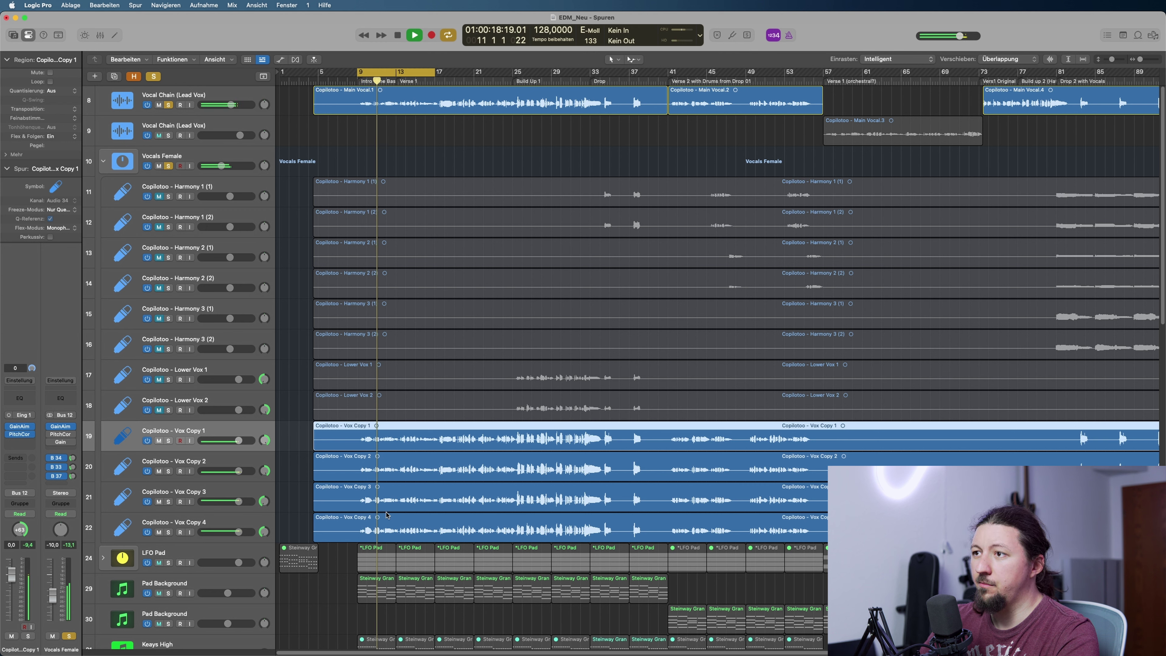
{"action": "key", "text": "space"}
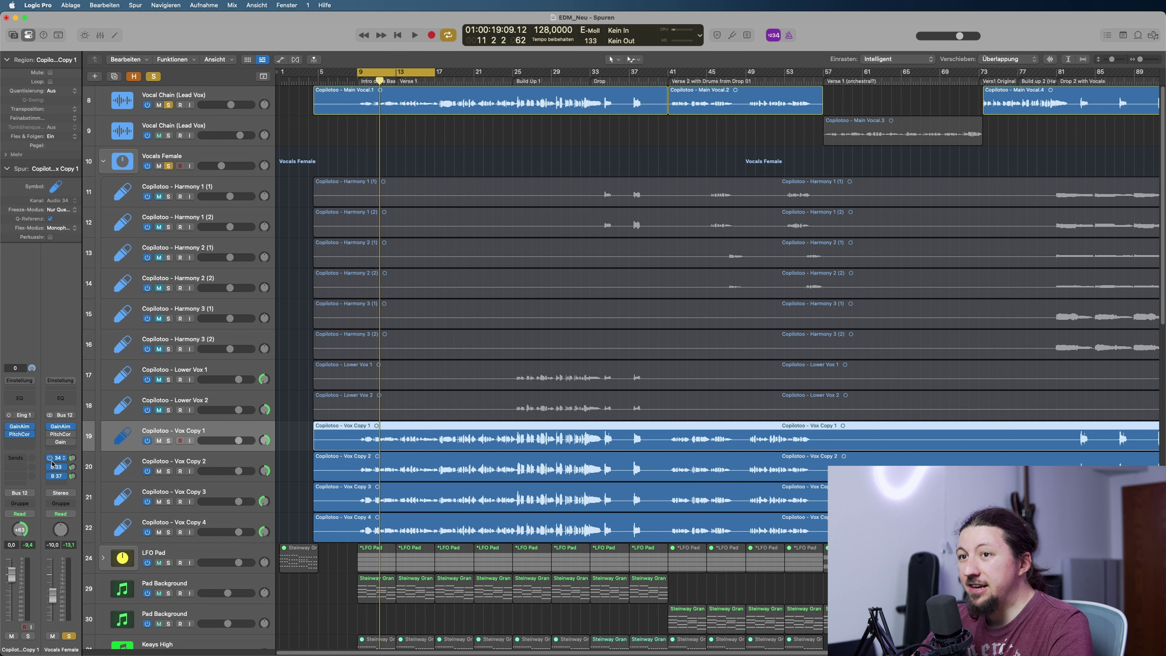
- Open the GainAim and Pitch Correction plug-ins on Vox Copy 1 to examine their settings, closing each one
{"action": "left_click", "coordinate": [19, 427]}
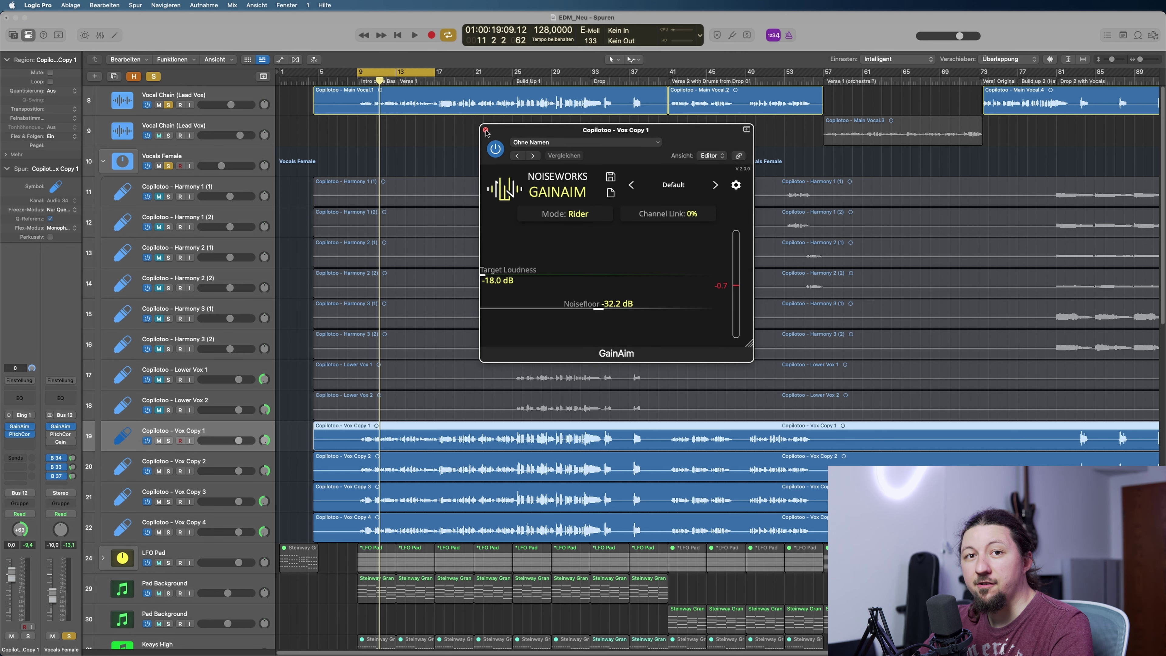
{"action": "left_click", "coordinate": [486, 131]}
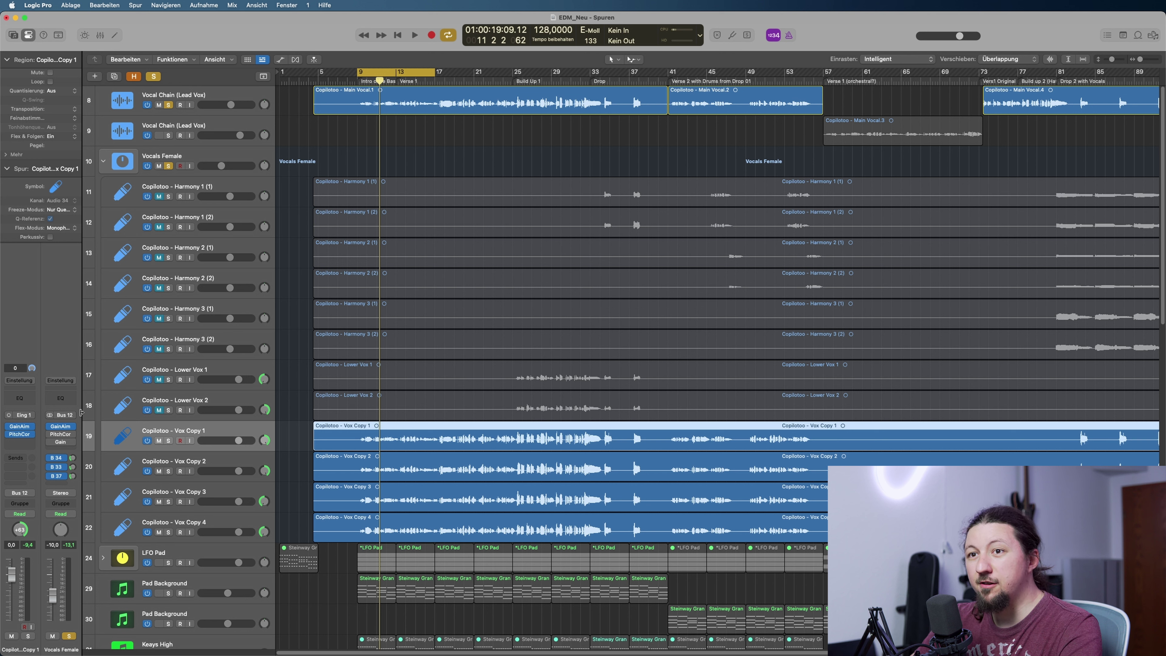
{"action": "left_click", "coordinate": [21, 434]}
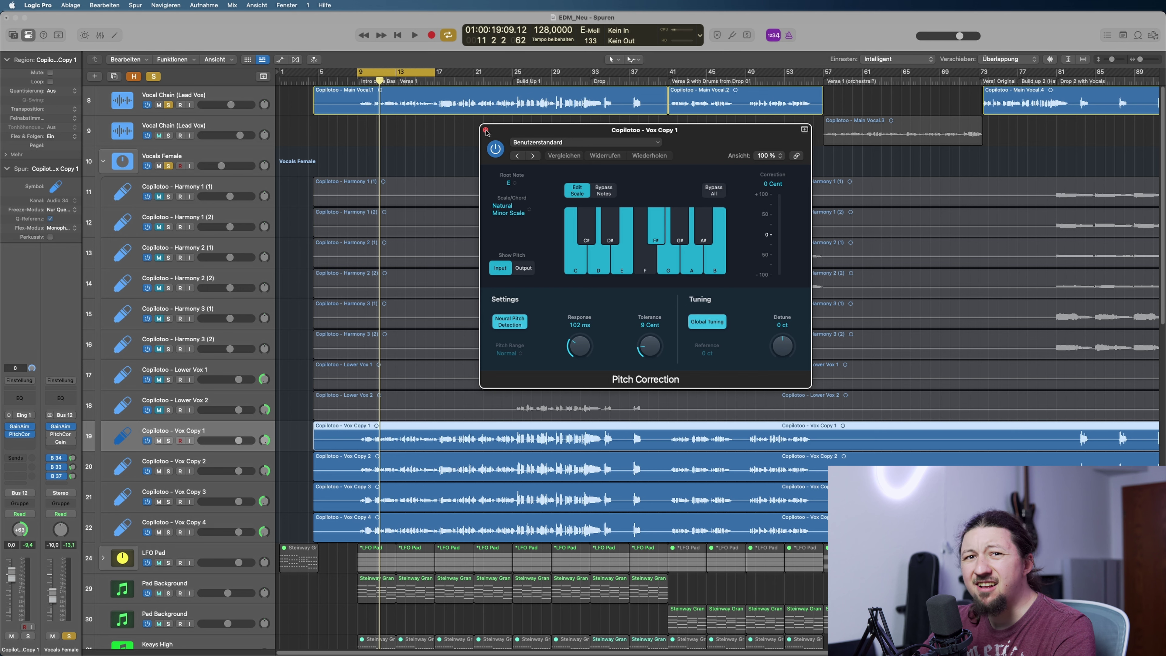
{"action": "left_click", "coordinate": [485, 131]}
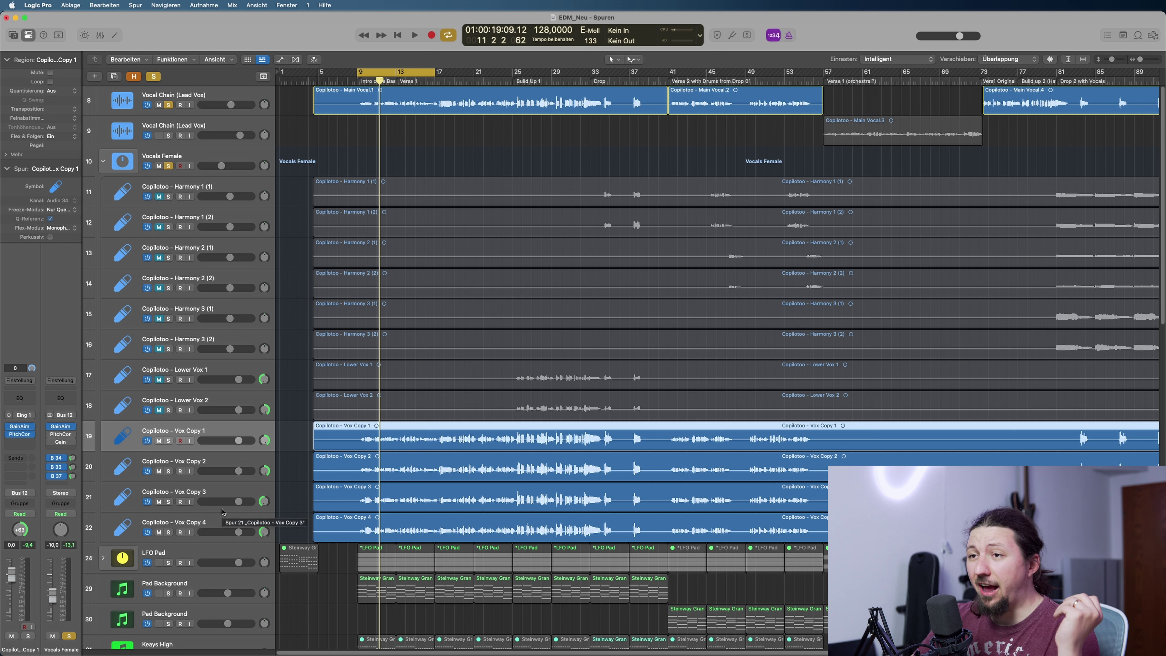
- Select Vox Copy 2, 3 and 4 in turn to examine their channel strip plug-ins and panning
{"action": "left_click", "coordinate": [232, 464]}
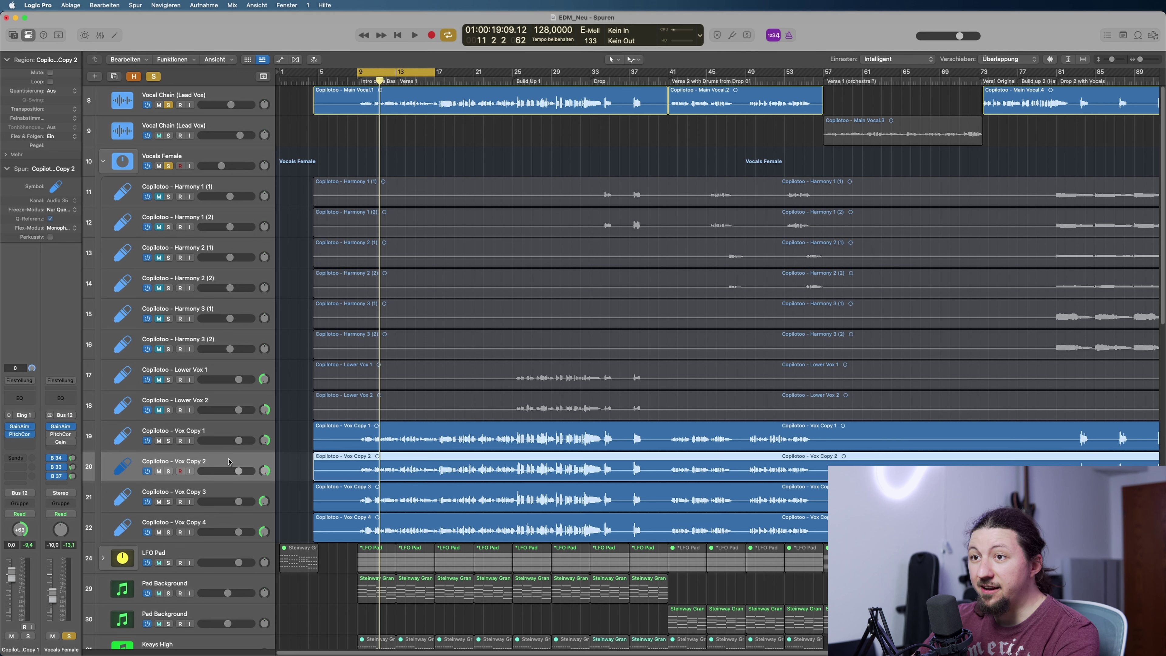
{"action": "left_click", "coordinate": [236, 497]}
{"action": "left_click", "coordinate": [234, 519]}
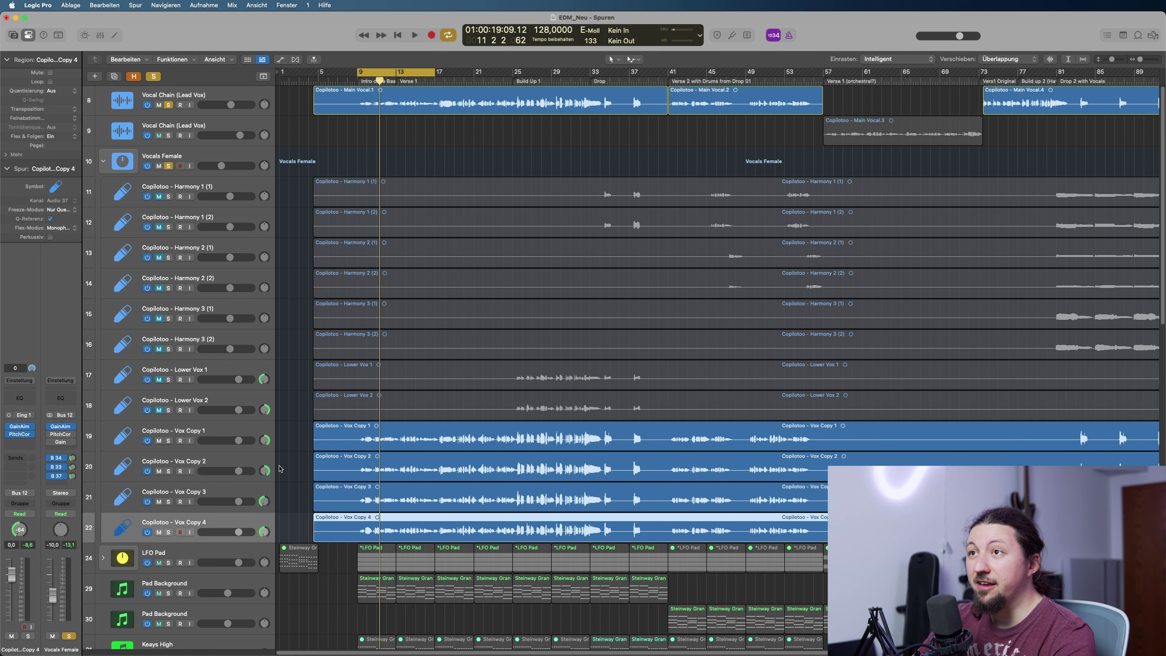
- Select the upper lead vocal track and examine the Vox Delay (Bus 35) and Vox Saturation (Bus 36) channels behind its sends
{"action": "left_click", "coordinate": [223, 96]}
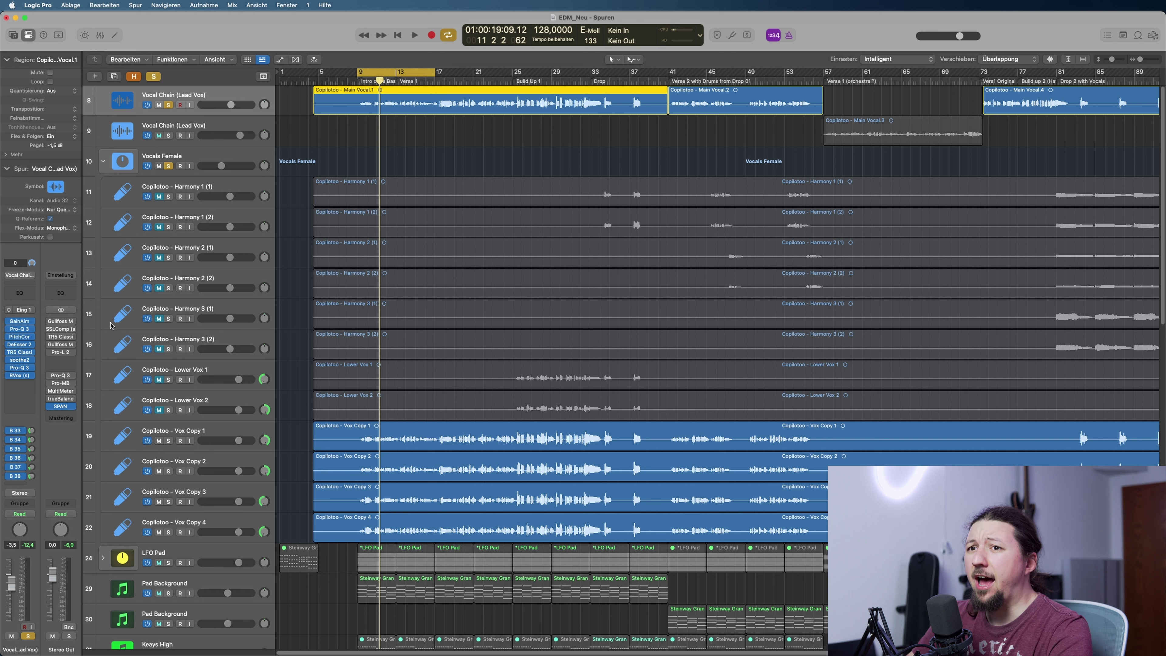
{"action": "left_click", "coordinate": [21, 449]}
{"action": "left_click", "coordinate": [49, 414]}
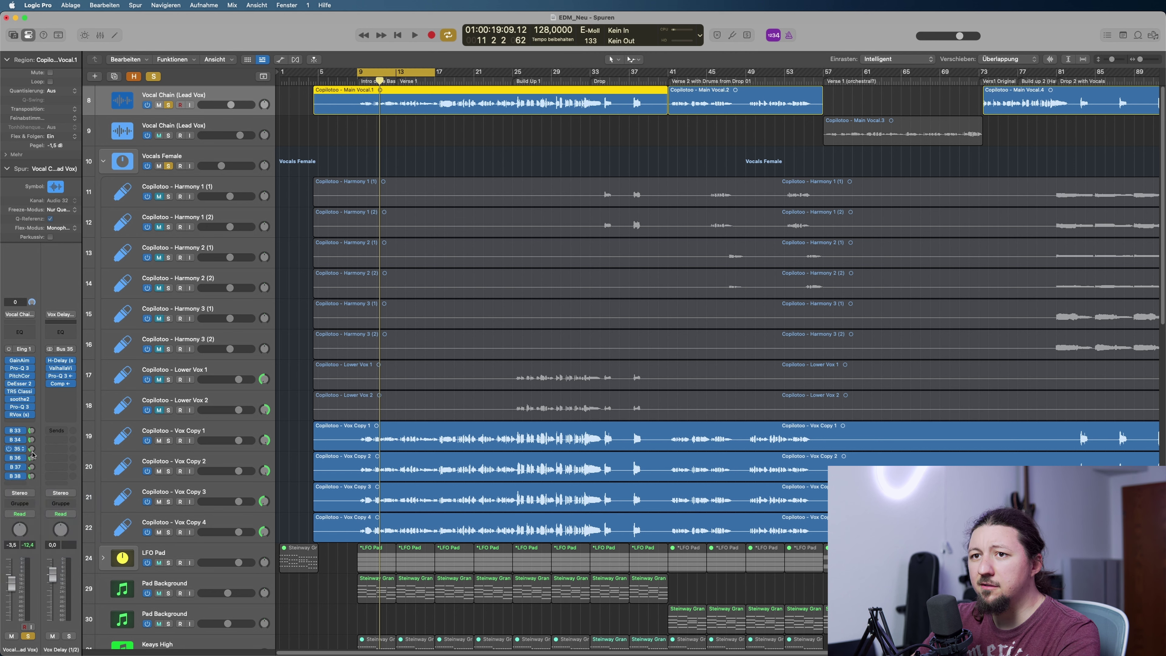
{"action": "left_click", "coordinate": [23, 458]}
{"action": "left_click", "coordinate": [38, 429]}
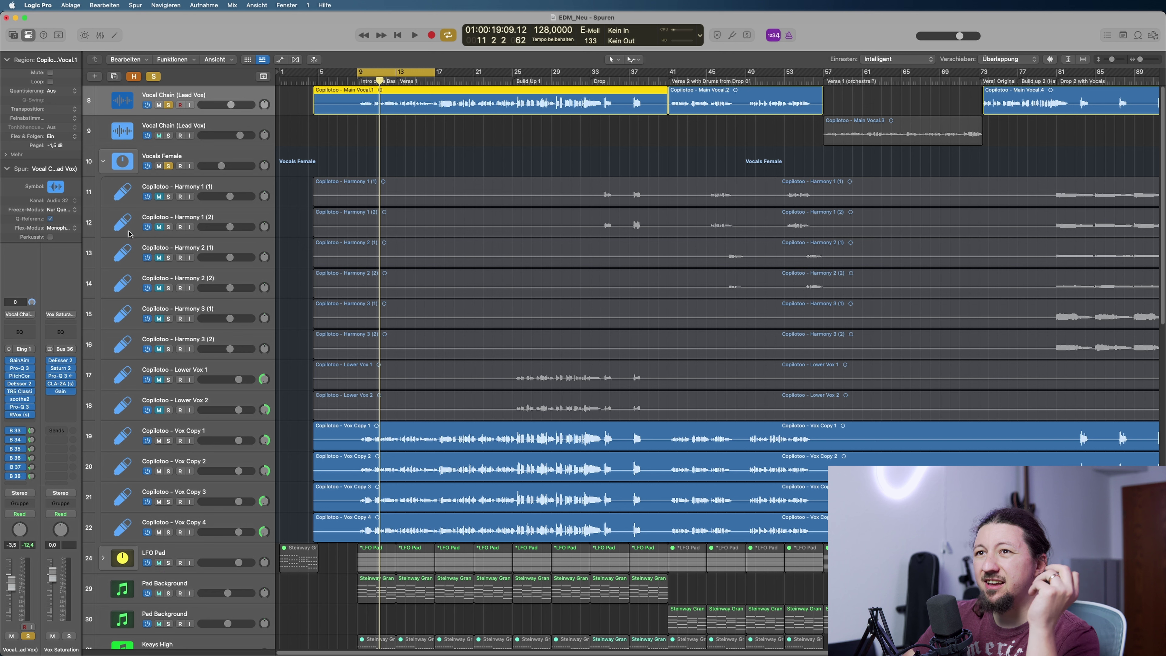
- Turn off solo on the Vocals Female stack and the upper Vocal Chain (Lead Vox) track
{"action": "left_click", "coordinate": [168, 166]}
{"action": "left_click", "coordinate": [169, 106]}
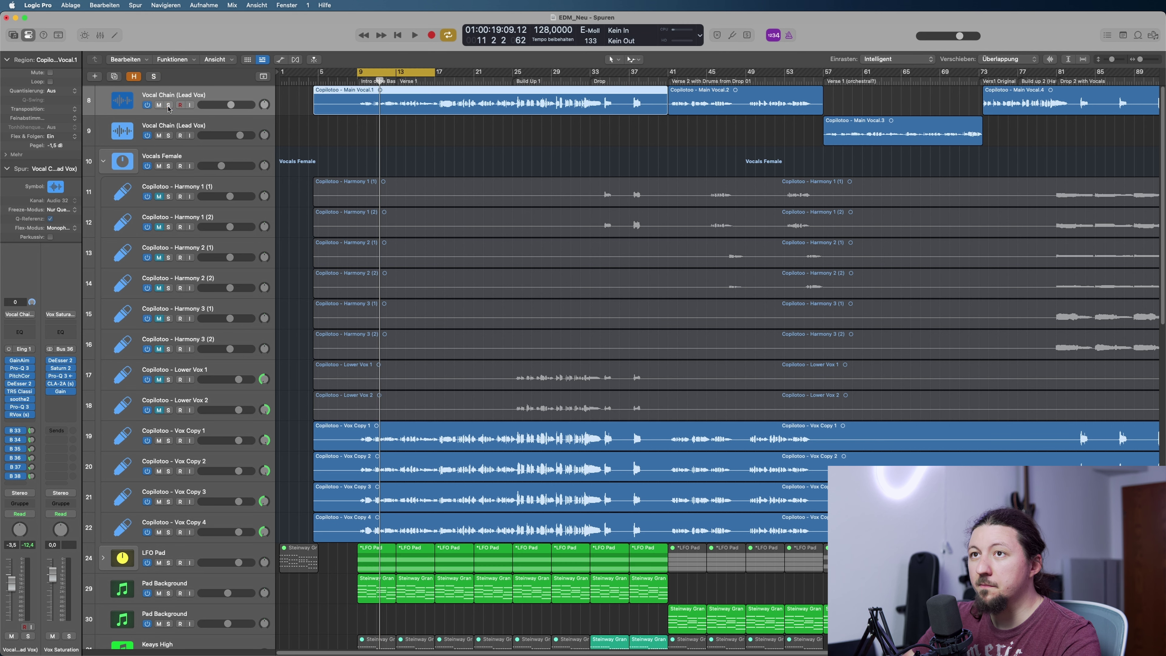
- Play the cycled intro and verse section with the Vocals Female stack muted, and unmute it during playback for comparison
{"action": "key", "text": "space"}
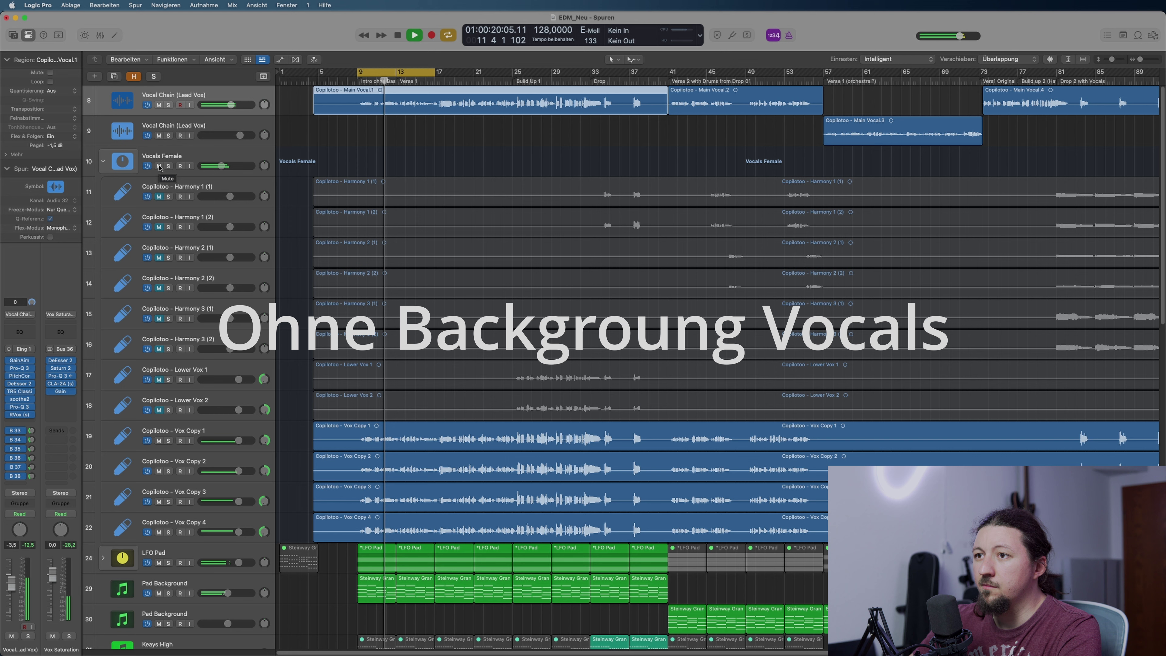
{"action": "left_click", "coordinate": [159, 165]}
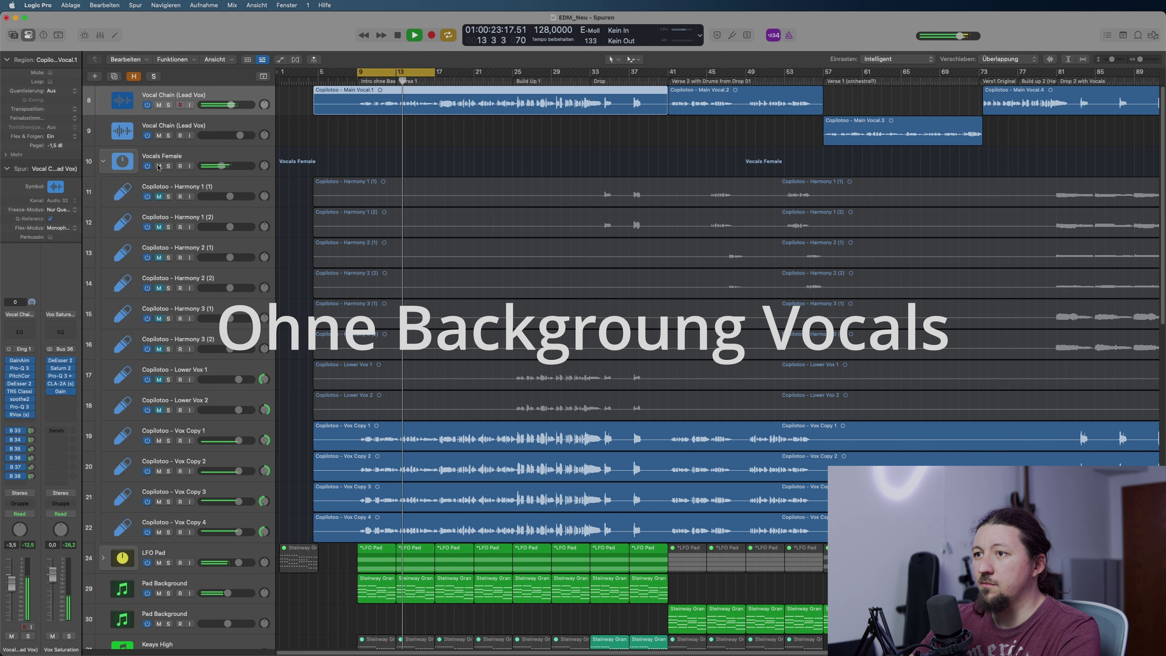
{"action": "left_click", "coordinate": [159, 166]}
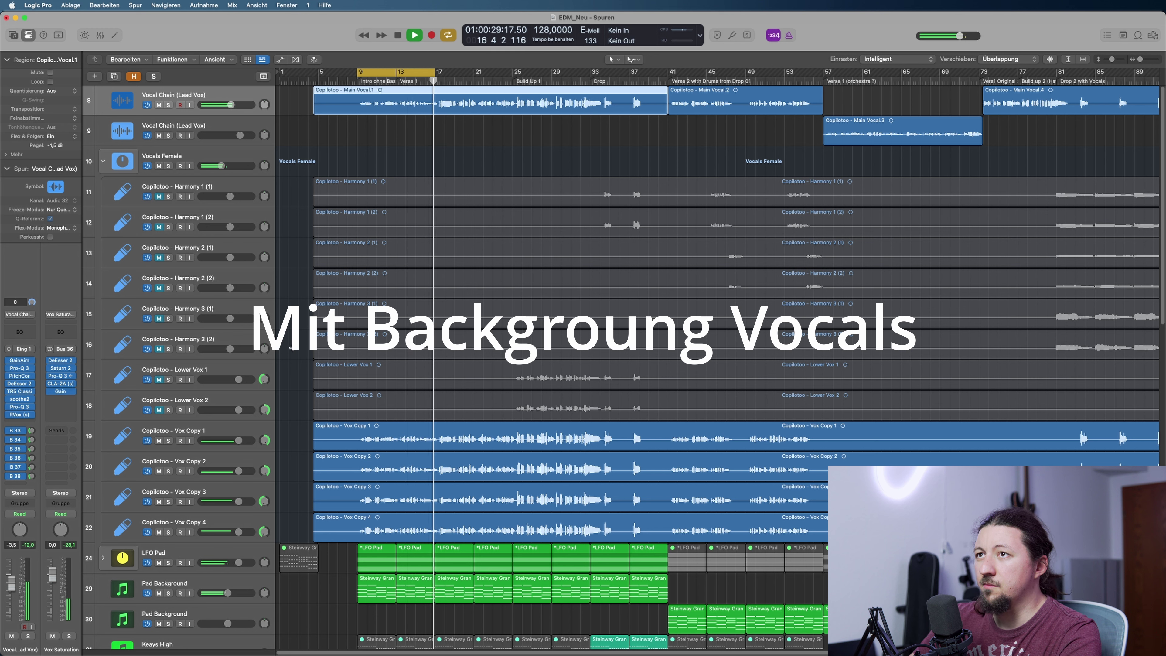
{"action": "key", "text": "space"}
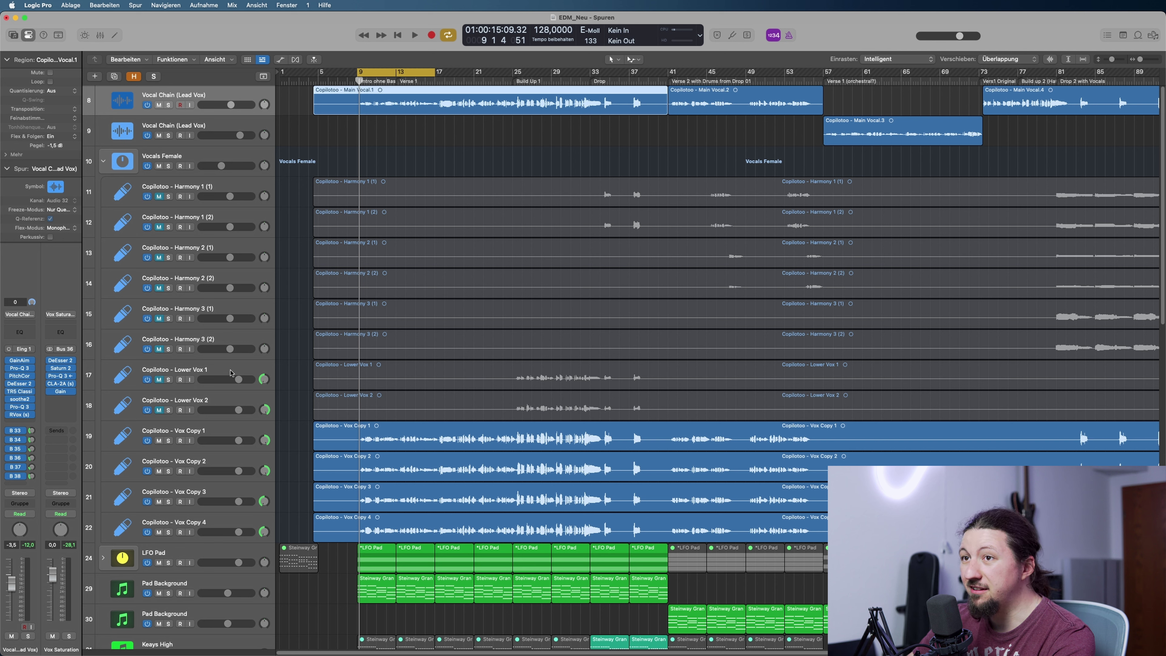
- Move the cycle range to the Build Up 1 section from bar 25 to 33, and unmute Lower Vox 1 and 2
{"action": "left_click_drag", "start_coordinate": [400, 72], "coordinate": [554, 62]}
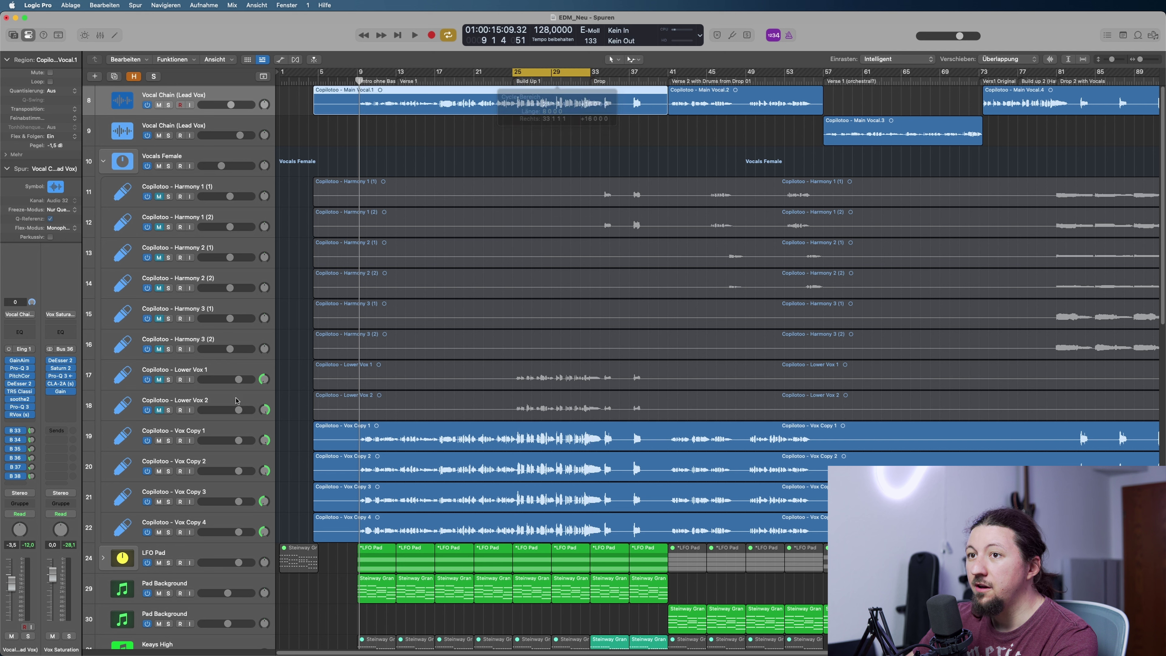
{"action": "left_click", "coordinate": [220, 399]}
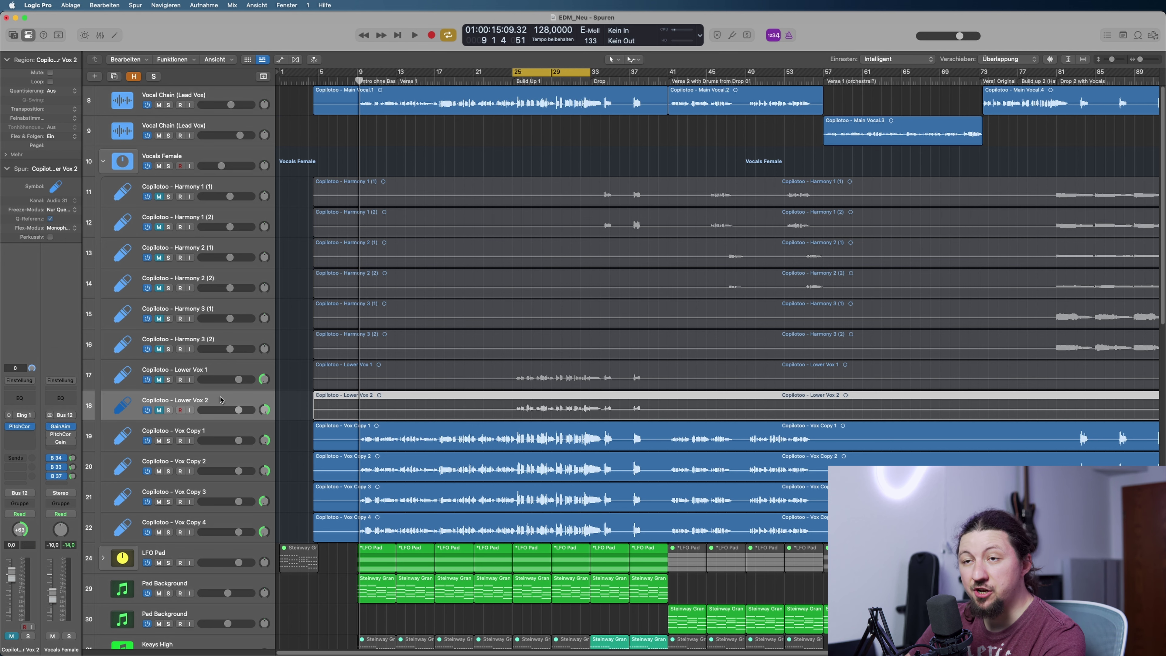
{"action": "left_click", "coordinate": [156, 405]}
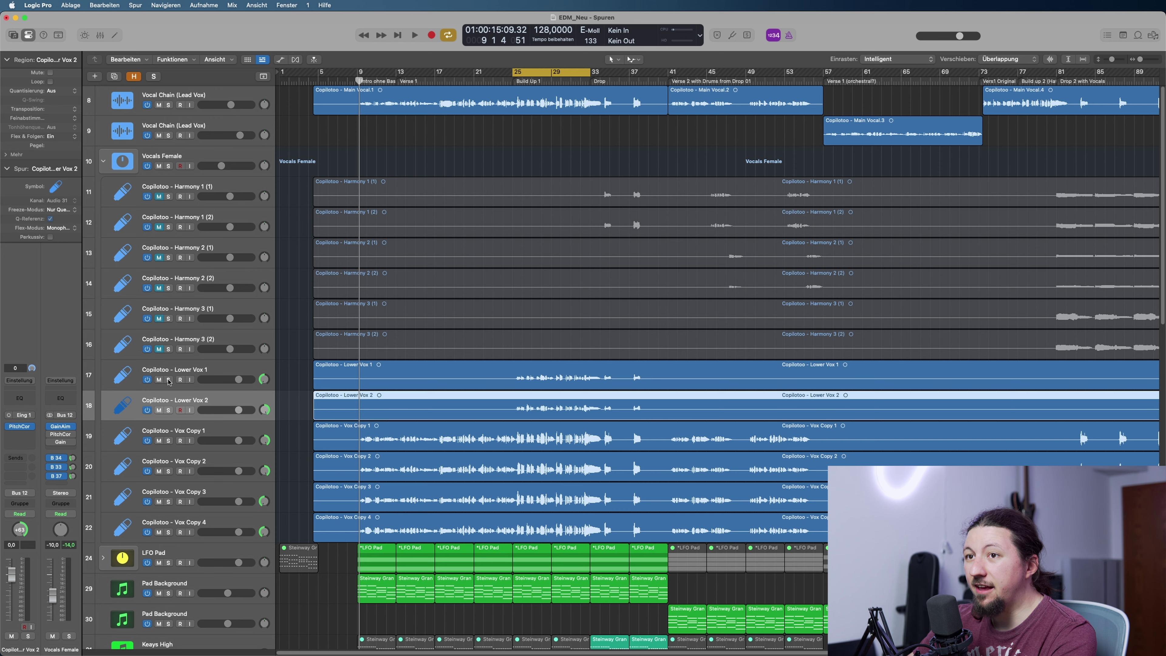
- Solo Lower Vox 1 and 2 and listen to them alone in the build-up section
{"action": "left_click", "coordinate": [169, 380]}
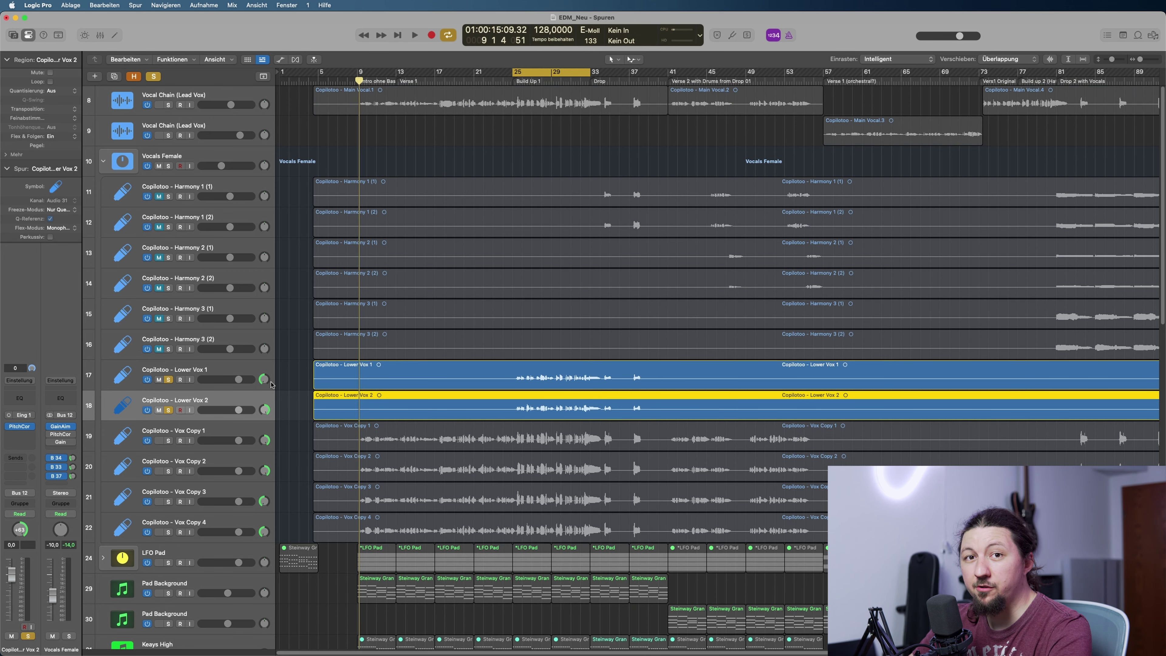
{"action": "key", "text": "space"}
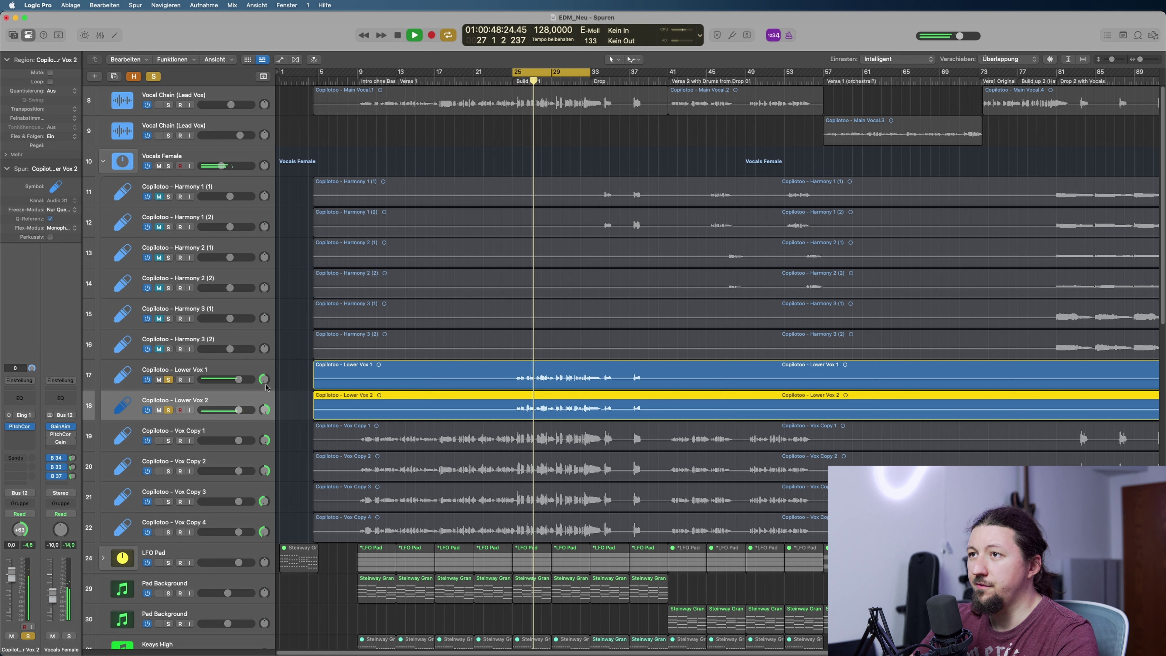
{"action": "key", "text": "space"}
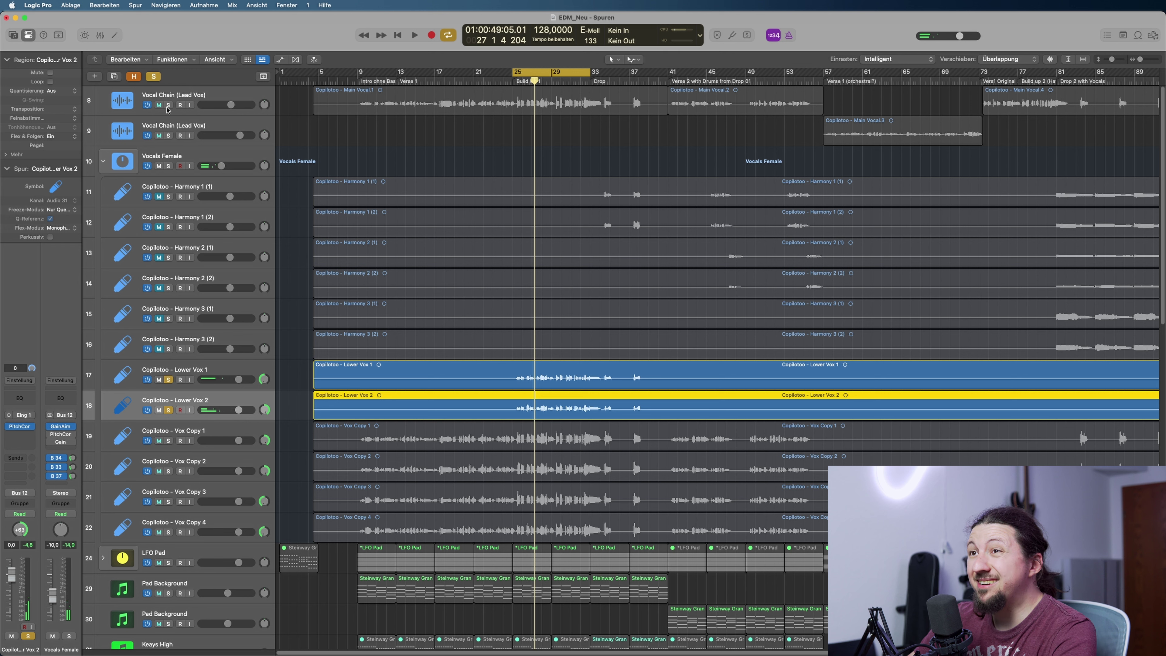
- Add the upper lead vocal and Vox Copy 1–4 to the solo, and play the build-up while toggling the Lower Vox solos off and on
{"action": "left_click", "coordinate": [168, 105]}
{"action": "left_click_drag", "start_coordinate": [168, 440], "coordinate": [172, 524]}
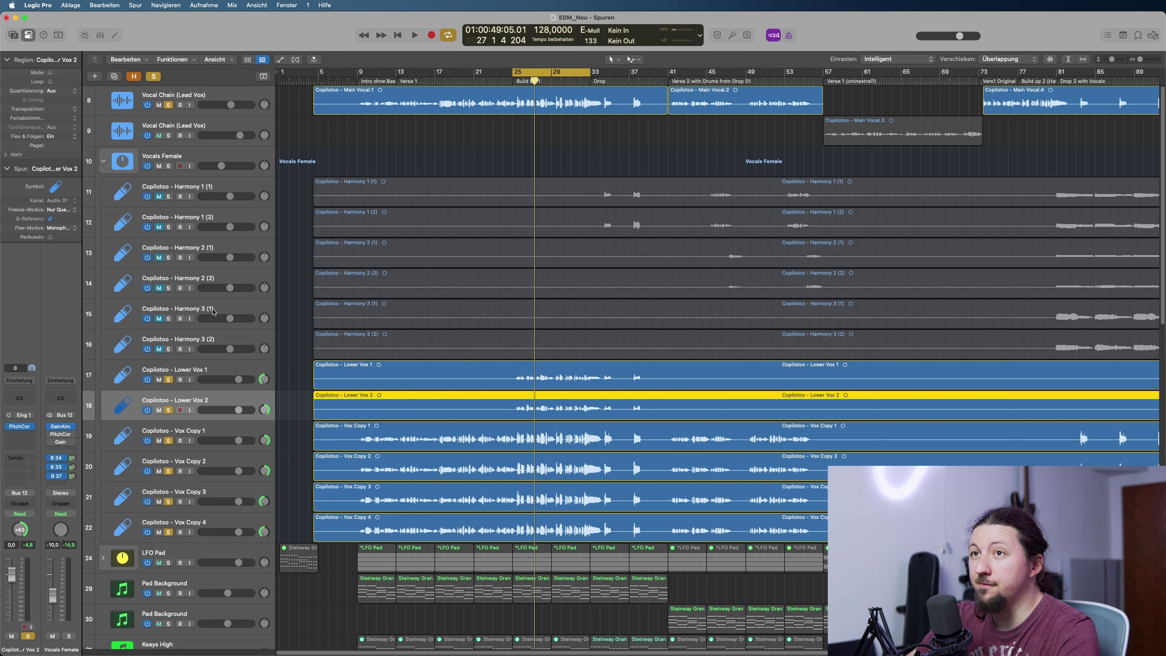
{"action": "key", "text": "space"}
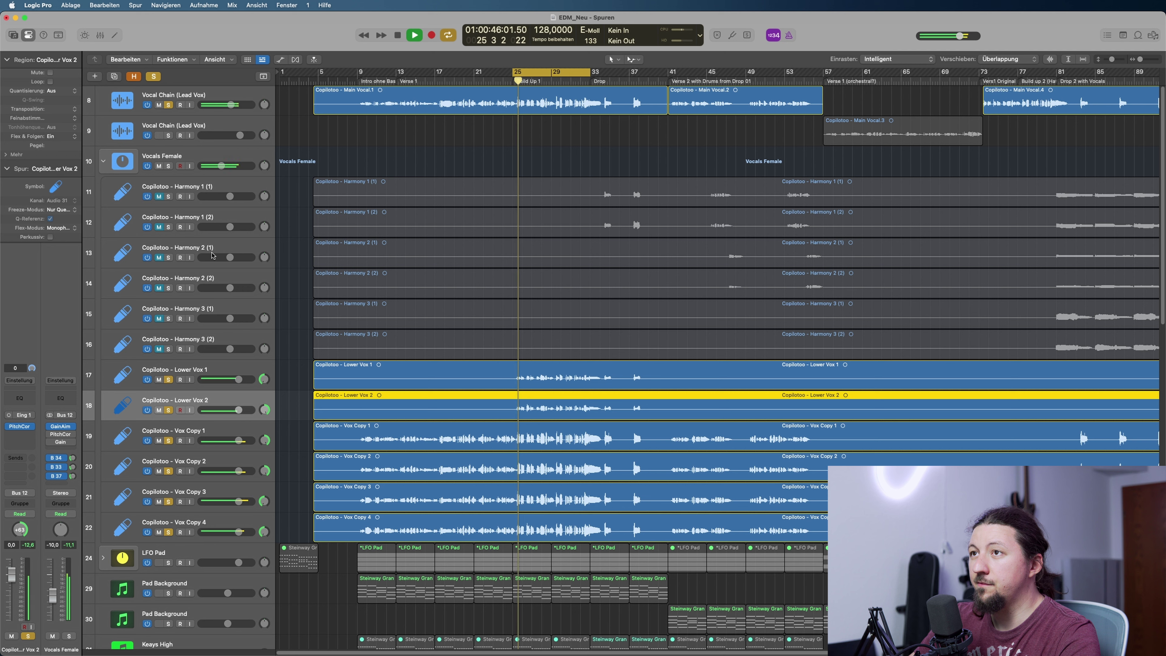
{"action": "left_click", "coordinate": [169, 411]}
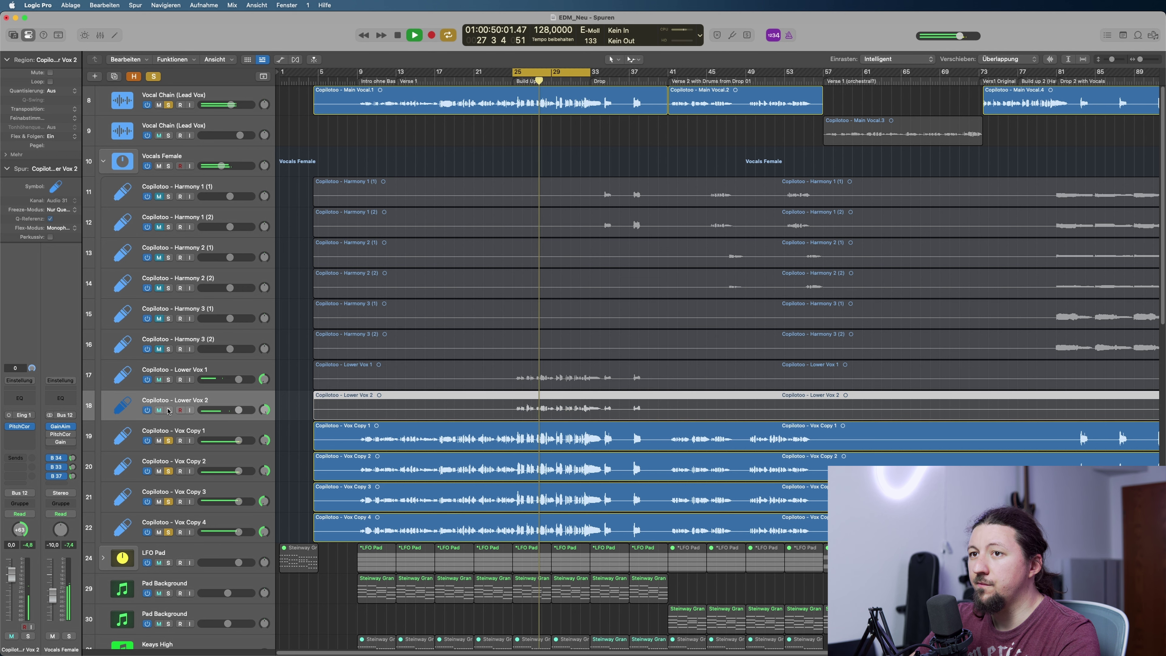
{"action": "left_click", "coordinate": [169, 410]}
{"action": "left_click", "coordinate": [168, 380]}
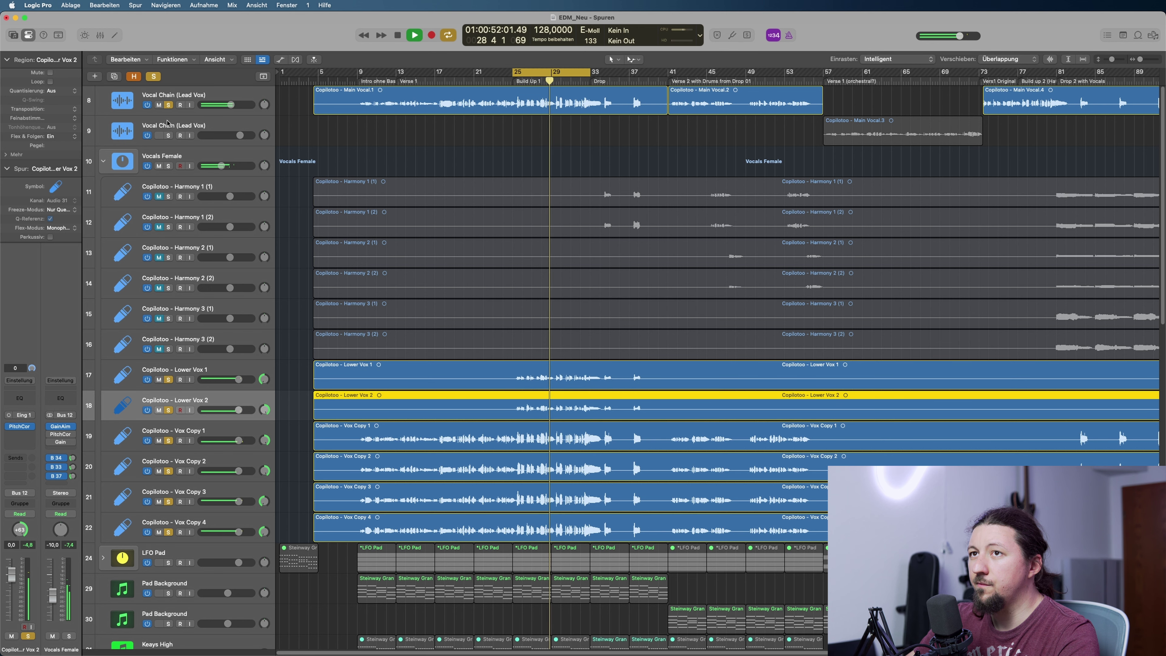
- Stop playback and turn off solo on all vocal tracks
{"action": "left_click", "coordinate": [169, 105]}
{"action": "key", "text": "space"}
{"action": "key", "text": "ctrl+alt+super+s"}
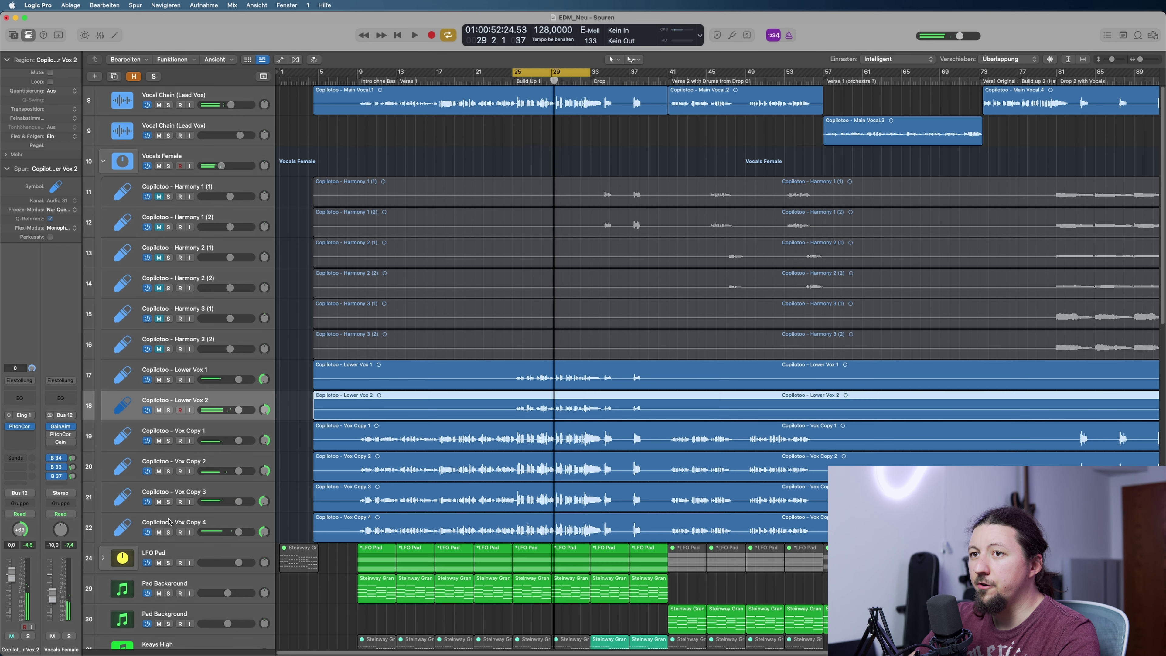
- Play the build-up in the full mix, toggling the Lower Vox mutes to compare the sound
{"action": "mouse_move", "coordinate": [159, 380]}
{"action": "left_mouse_down"}
{"action": "mouse_move", "coordinate": [161, 408]}
{"action": "mouse_move", "coordinate": [160, 381]}
{"action": "left_mouse_up"}
{"action": "key", "text": "space"}
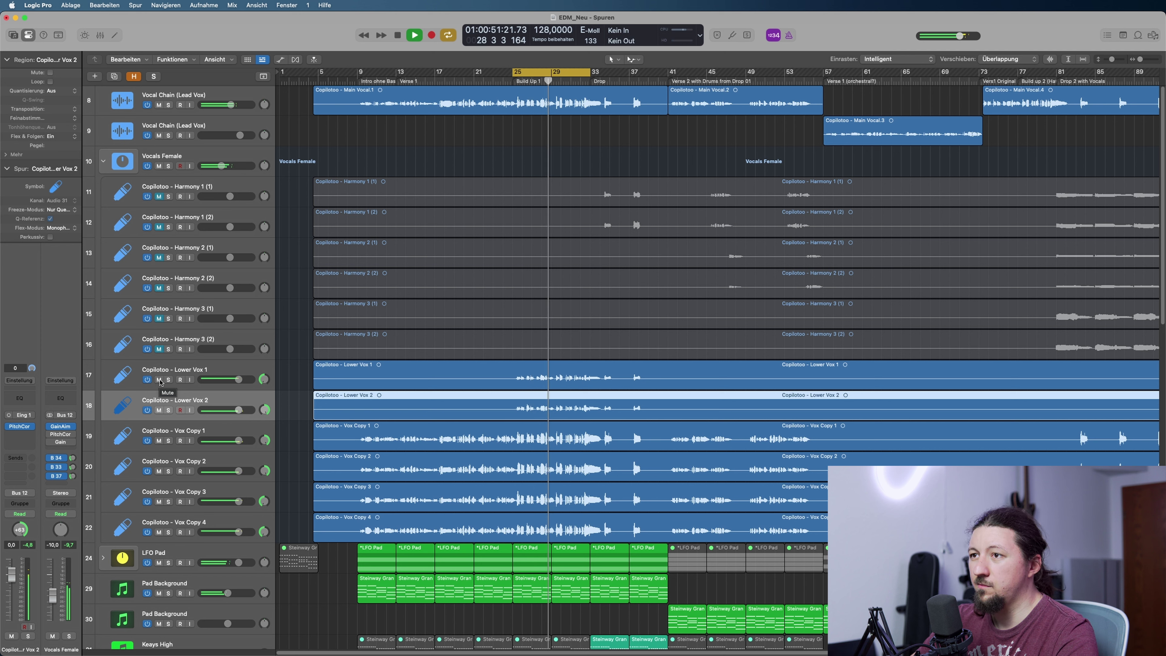
{"action": "key", "text": "space"}
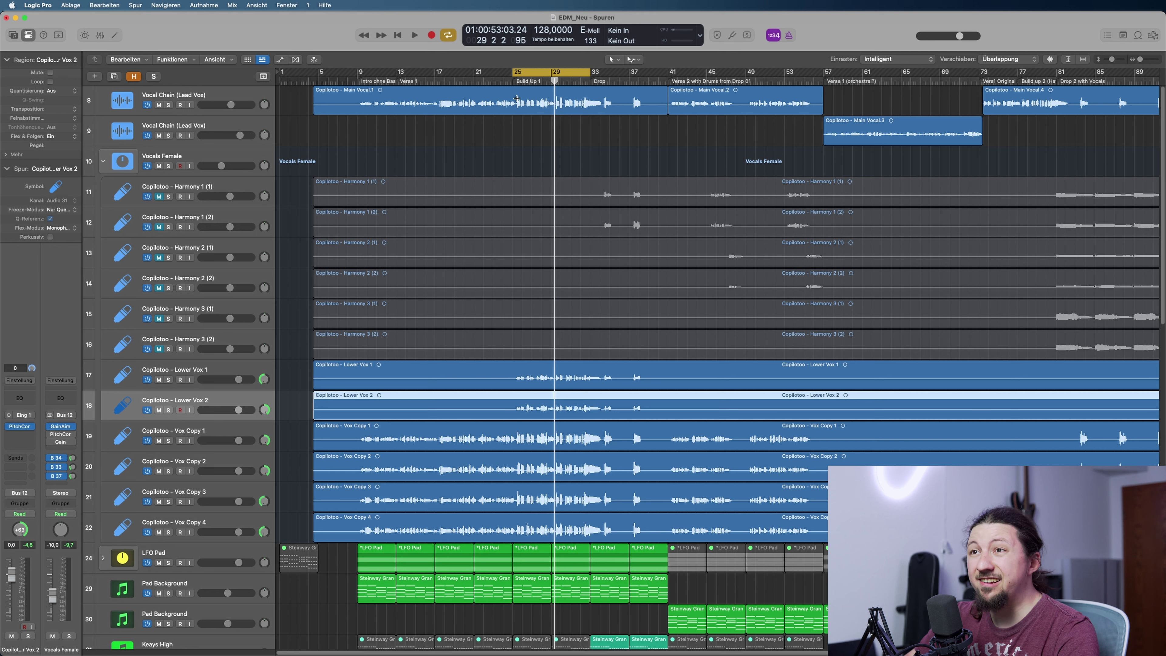
- Set a new cycle range over the Drop 2 with Vocals section, from bar 81 to about bar 95
{"action": "left_click", "coordinate": [542, 73]}
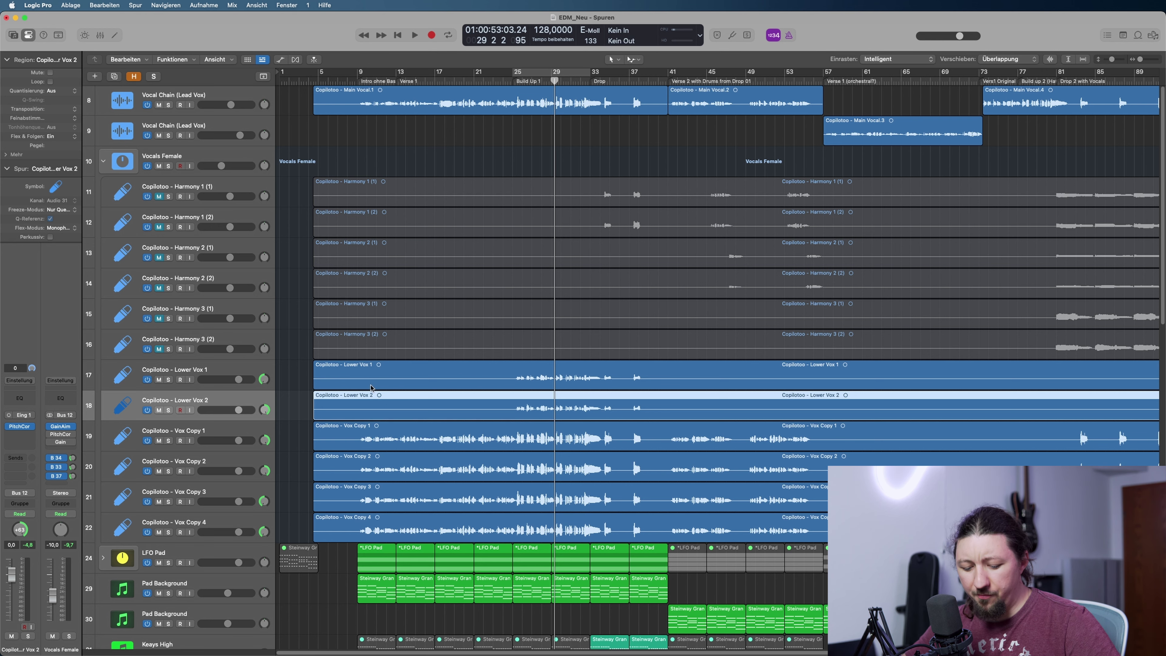
{"action": "scroll", "coordinate": [372, 388], "scroll_direction": "right", "scroll_amount": 10}
{"action": "left_click_drag", "start_coordinate": [652, 73], "coordinate": [785, 97]}
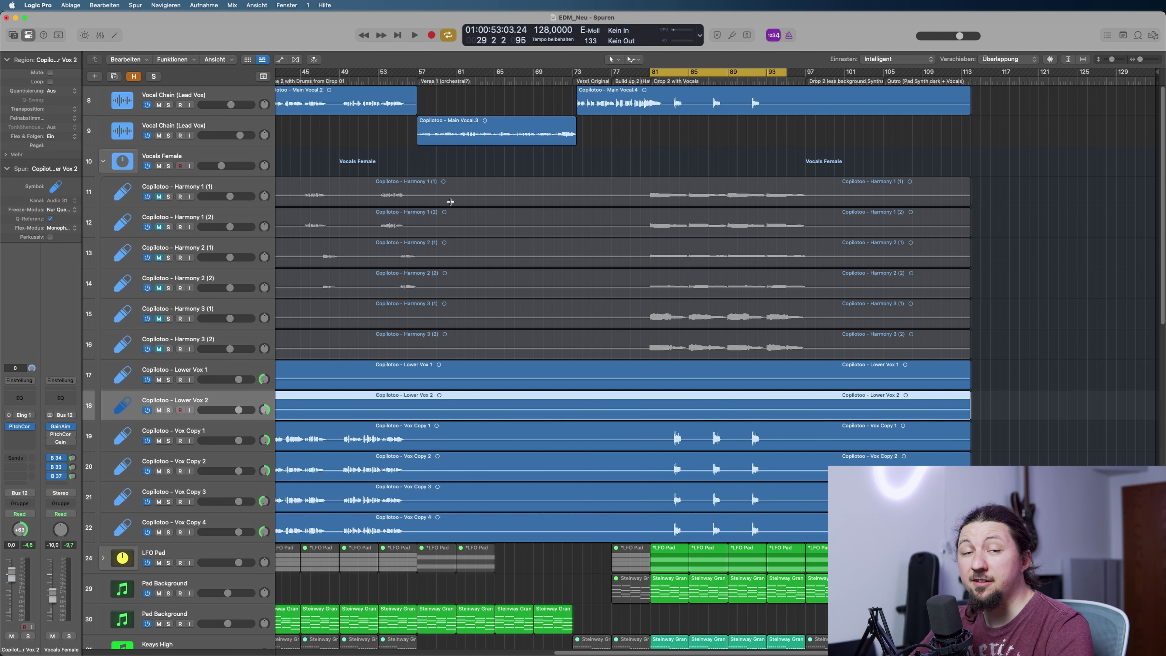
- Unmute all six Harmony tracks, and pan the Harmony 1 pair left and the Harmony 3 pair right
{"action": "left_click", "coordinate": [226, 338]}
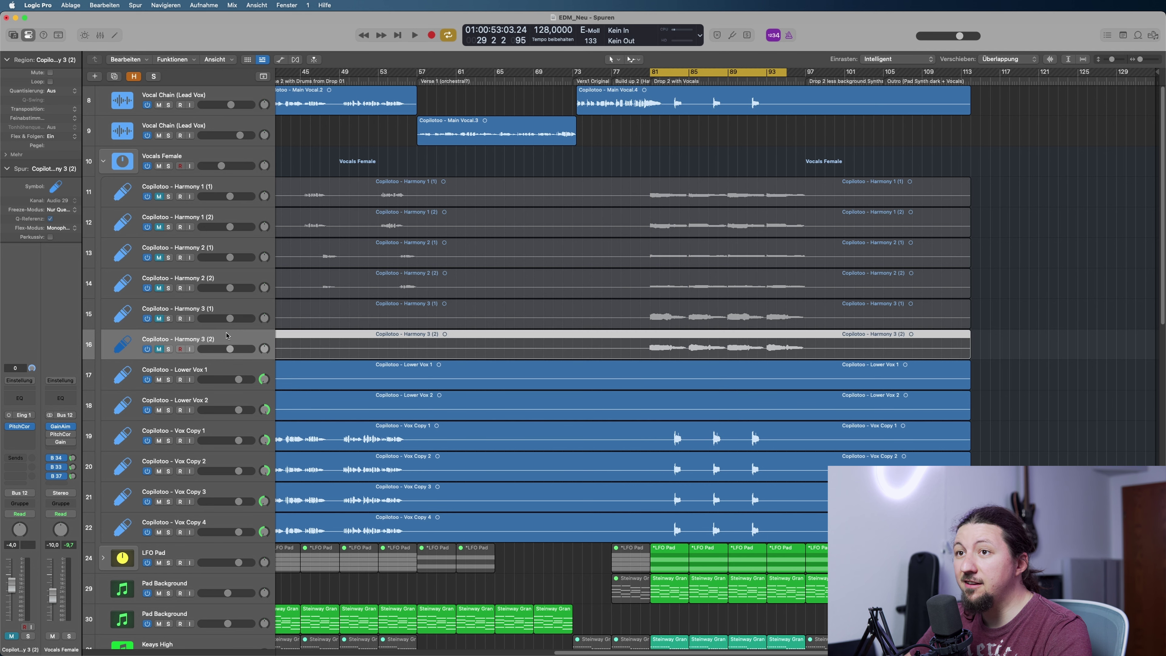
{"action": "left_click", "coordinate": [231, 189]}
{"action": "key", "text": "ctrl+m"}
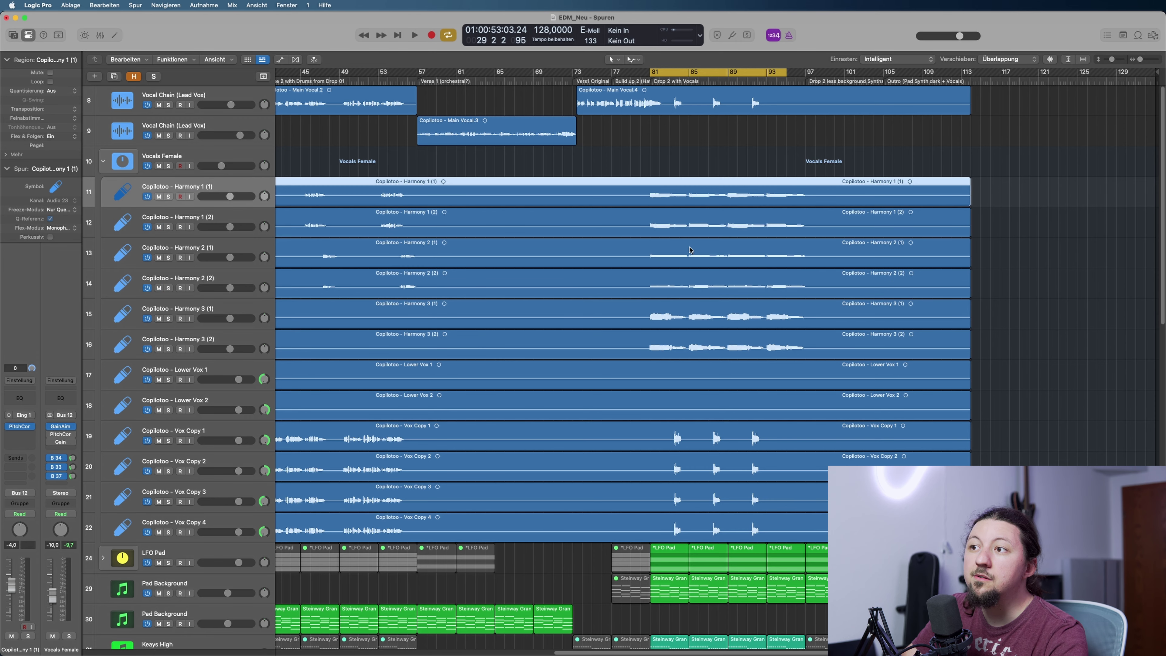
{"action": "left_click_drag", "start_coordinate": [265, 348], "coordinate": [265, 227]}
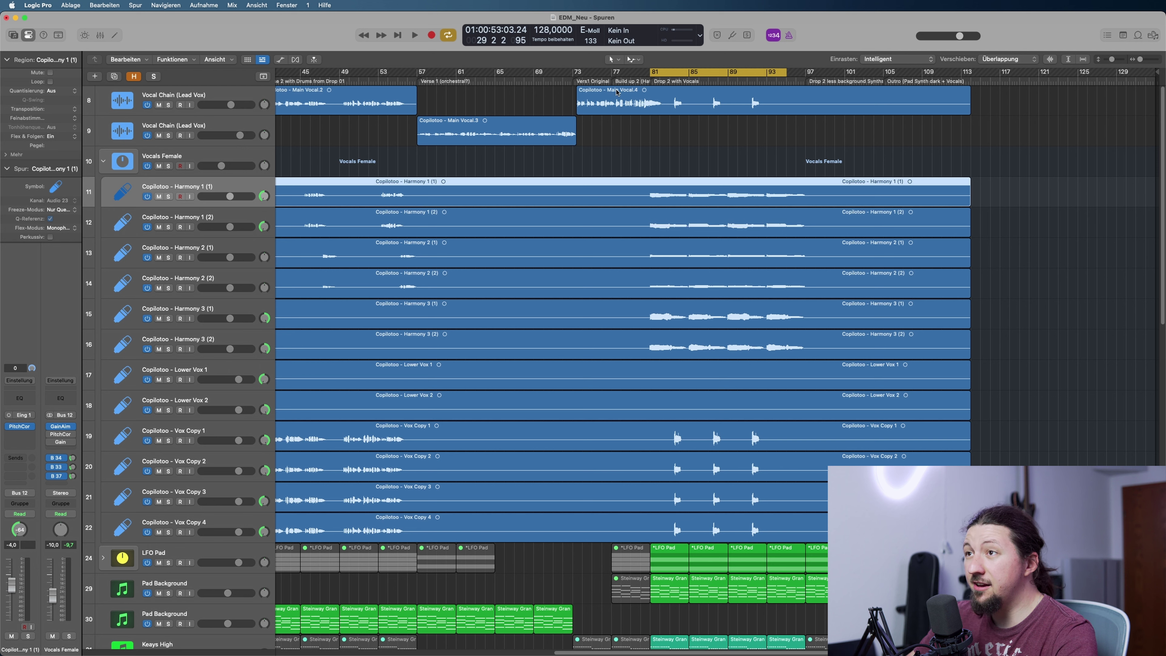
- Play the Drop 2 section, temporarily soloing the Vocals Female stack to hear the harmonies alone and in the mix
{"action": "key", "text": "space"}
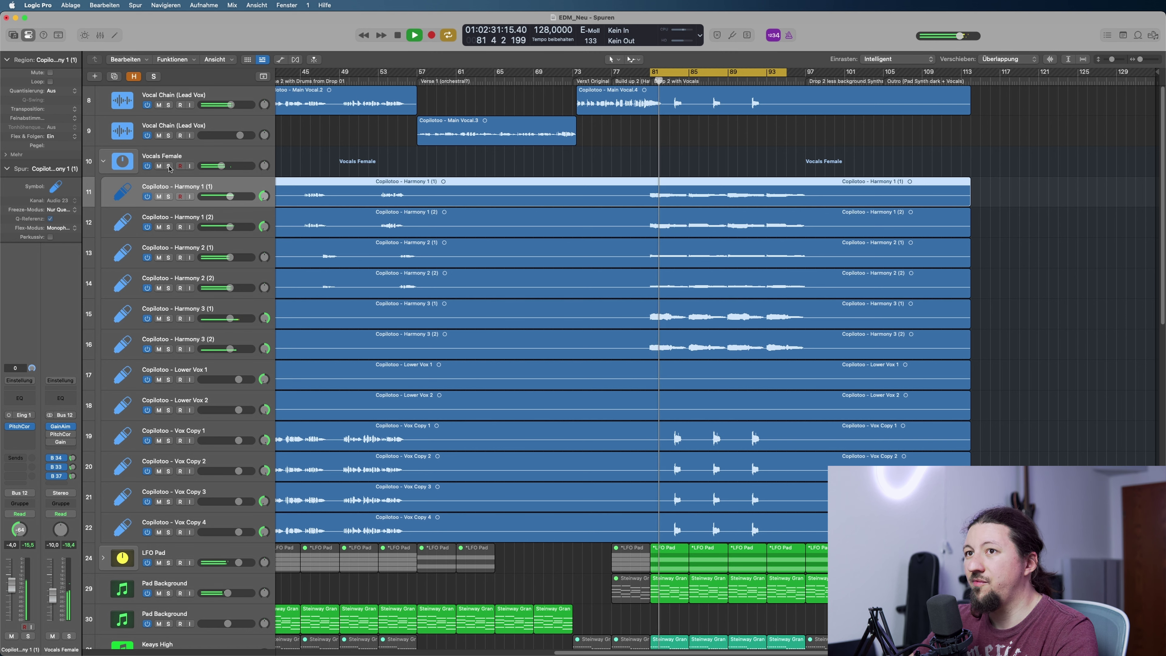
{"action": "left_click", "coordinate": [168, 166]}
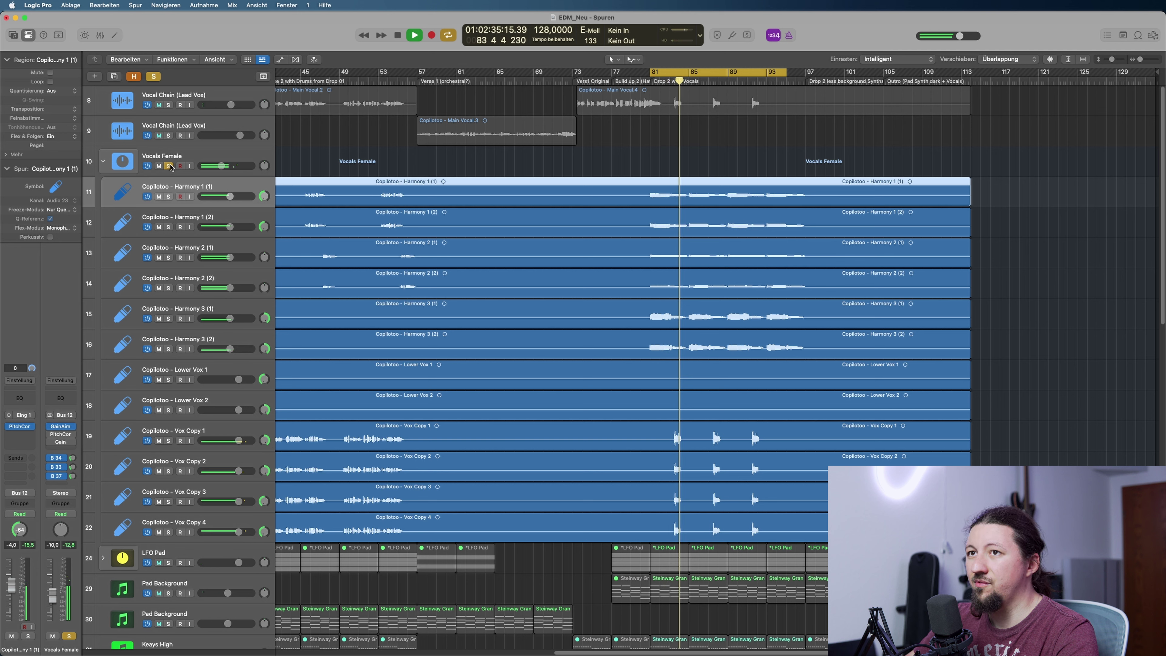
{"action": "left_click", "coordinate": [169, 167]}
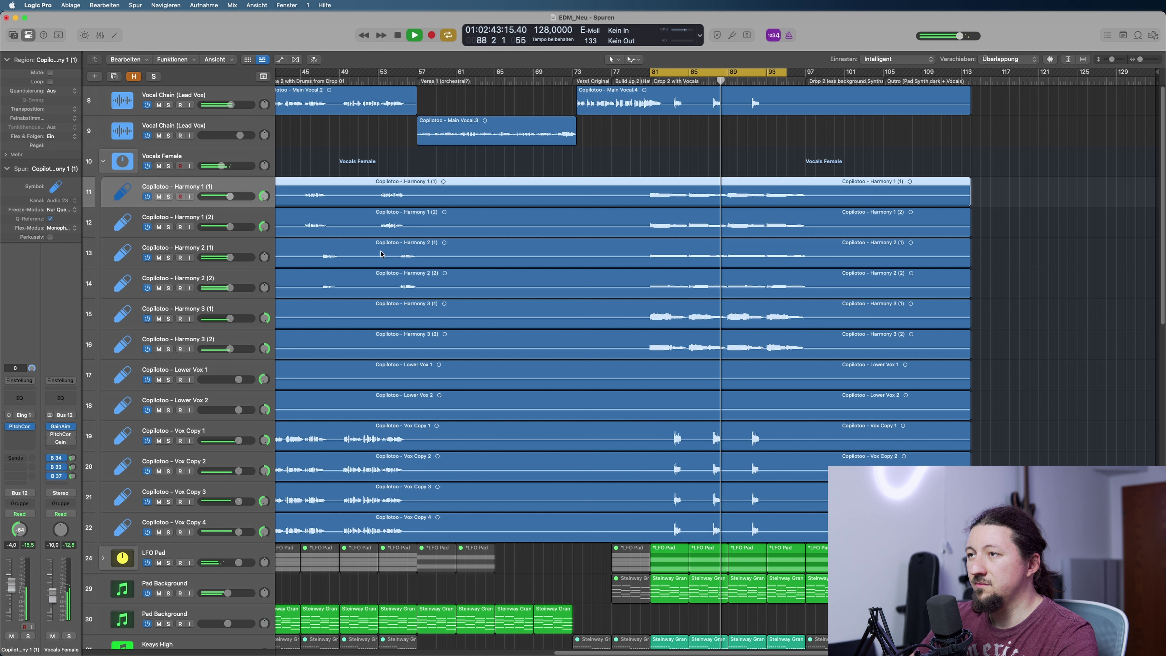
{"action": "key", "text": "space"}
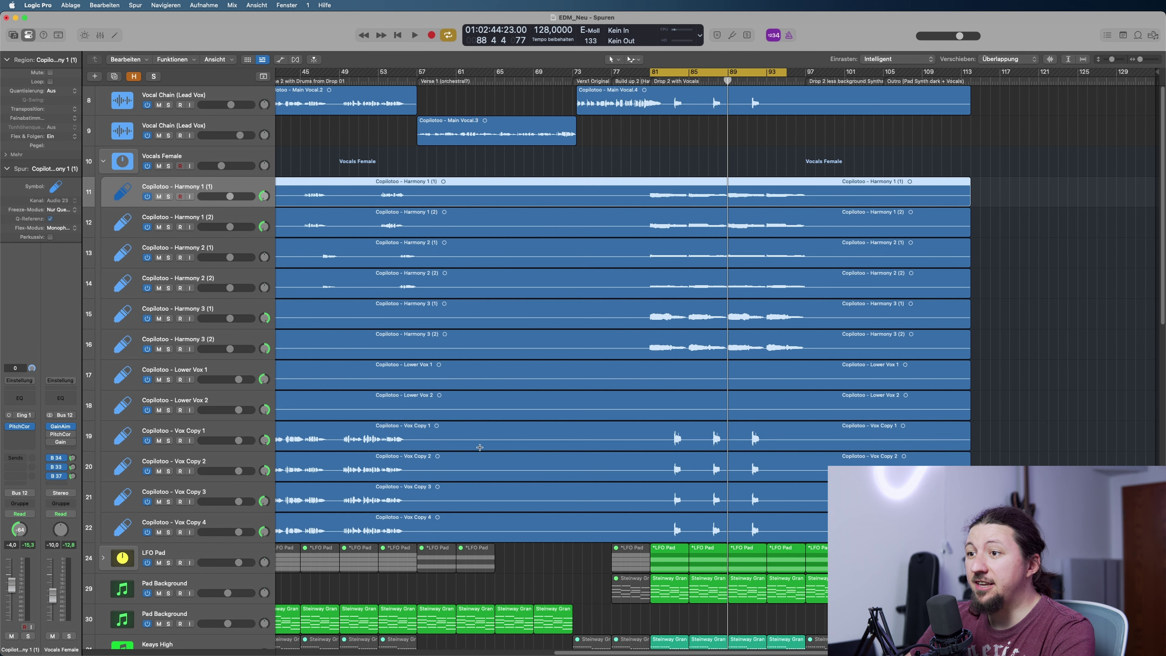
- Set the cycle range back to the intro section from bar 9 to 17, and briefly highlight the Vox Copy 1–4 regions
{"action": "left_click_drag", "start_coordinate": [610, 652], "coordinate": [289, 635]}
{"action": "left_click", "coordinate": [365, 79]}
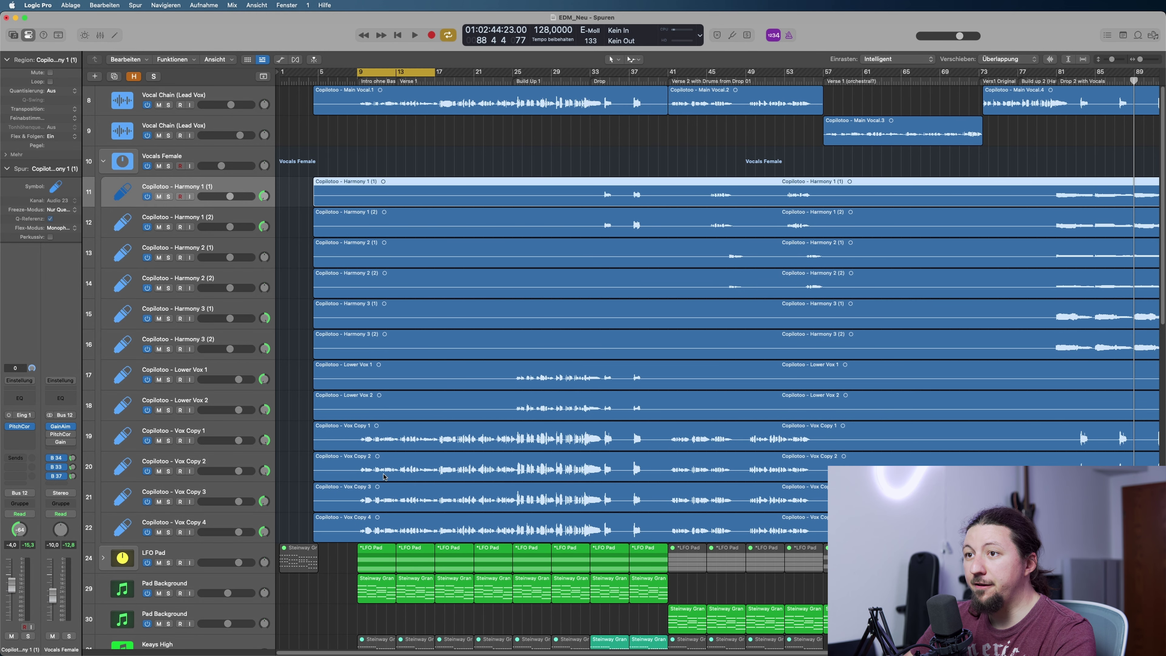
{"action": "left_click_drag", "start_coordinate": [309, 437], "coordinate": [374, 530]}
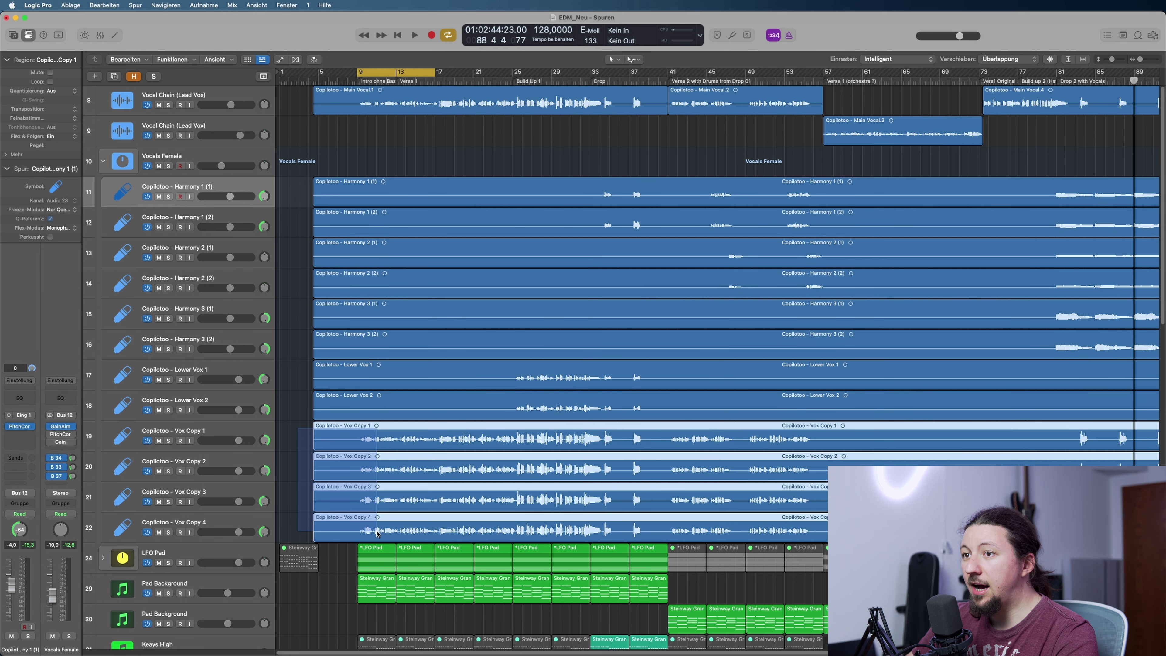
{"action": "left_click", "coordinate": [304, 494]}
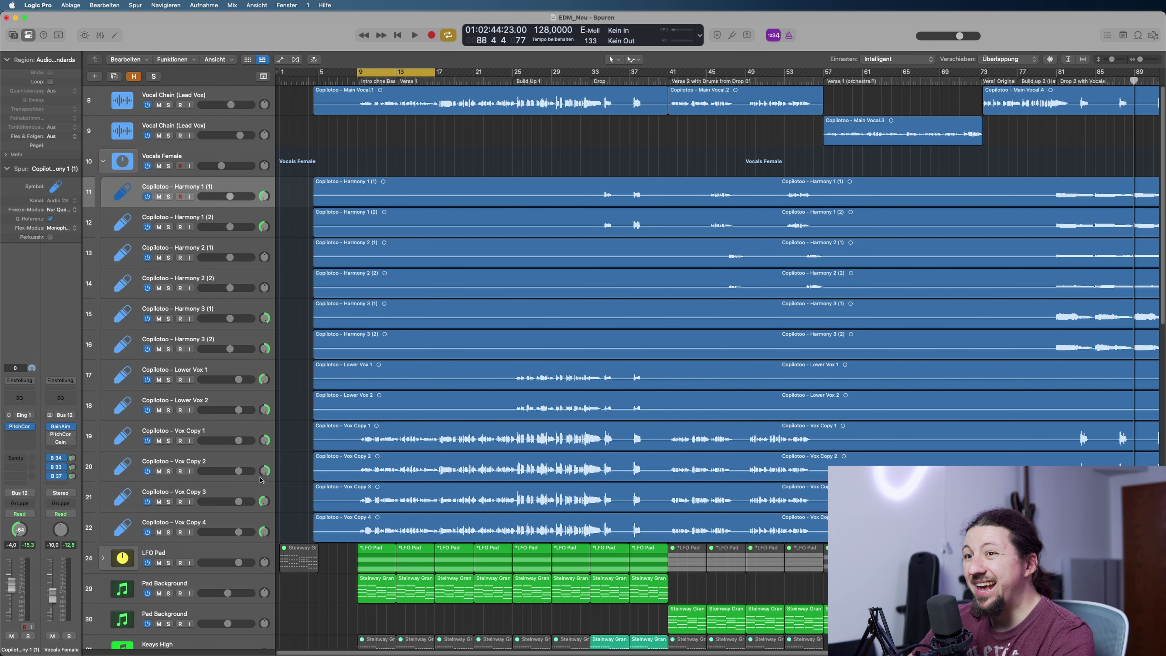
- Try narrower panning on Vox Copy 2 and 3, play the intro section, and restore both pan positions during playback
{"action": "mouse_move", "coordinate": [266, 475]}
{"action": "left_mouse_down"}
{"action": "mouse_move", "coordinate": [266, 461]}
{"action": "mouse_move", "coordinate": [265, 478]}
{"action": "left_mouse_up"}
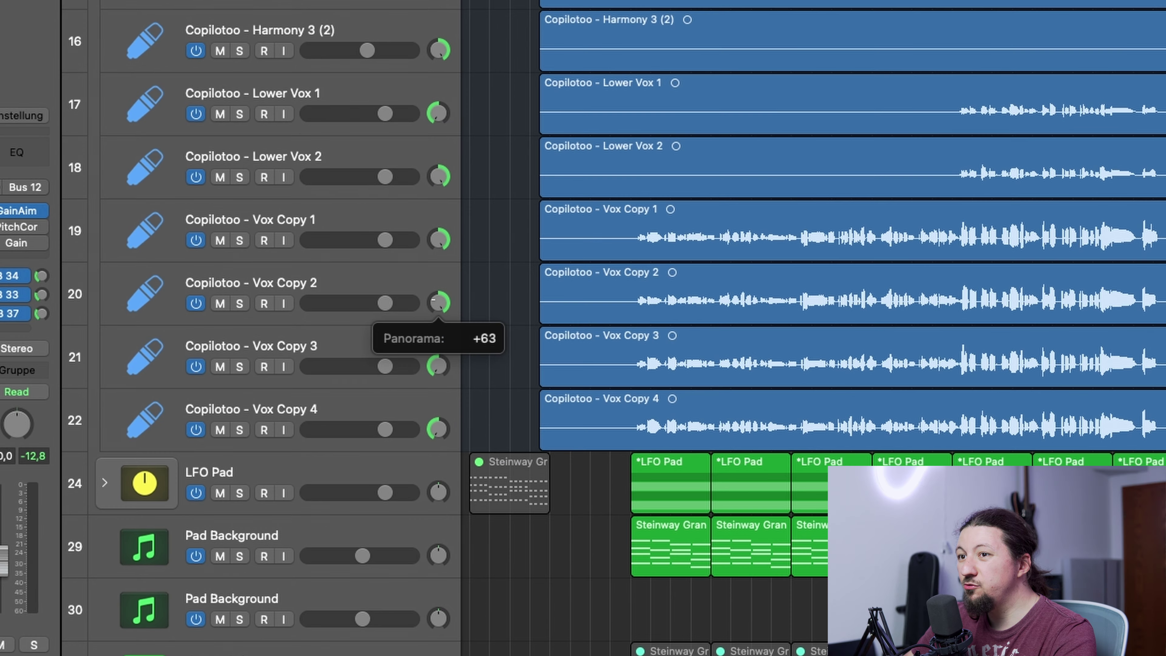
{"action": "left_click_drag", "start_coordinate": [438, 302], "coordinate": [439, 301]}
{"action": "left_click_drag", "start_coordinate": [439, 368], "coordinate": [438, 378]}
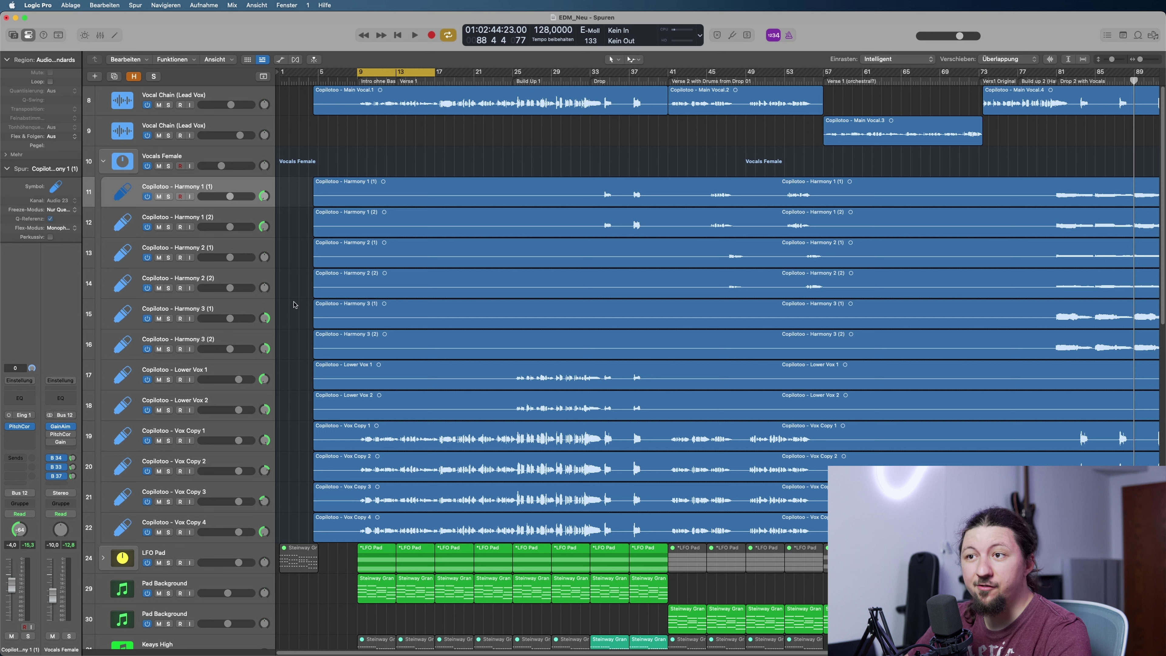
{"action": "key", "text": "space"}
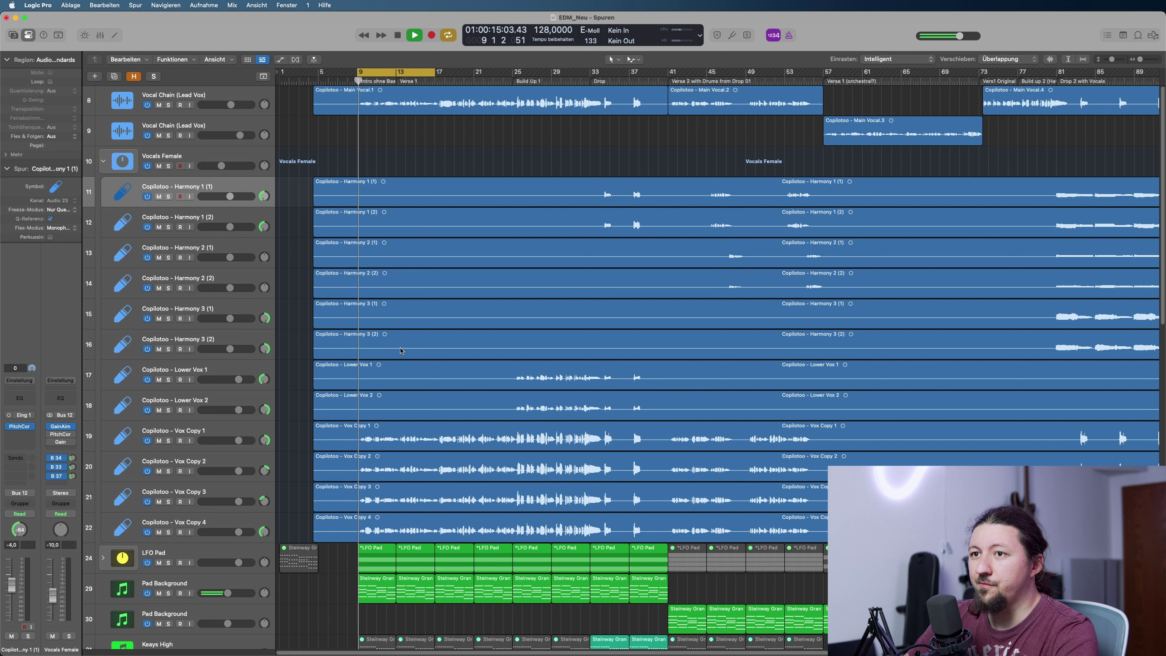
{"action": "left_click", "coordinate": [264, 470]}
{"action": "left_click", "coordinate": [264, 501]}
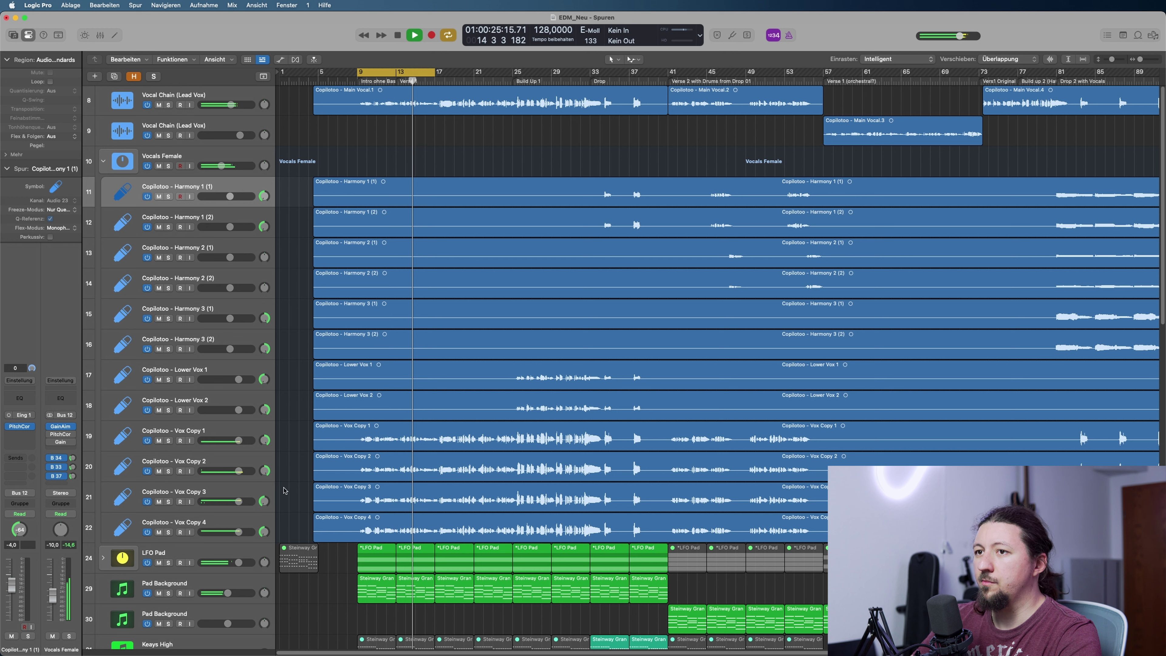
{"action": "key", "text": "space"}
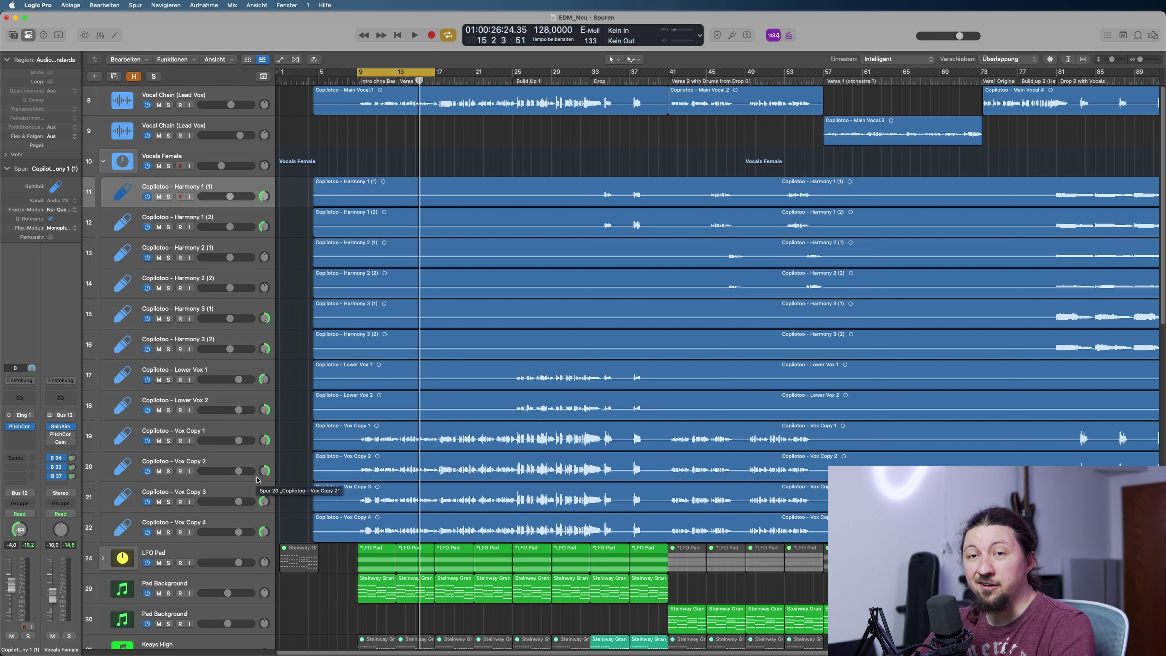
- With cycle mode turned off, select the Vox Copy 1–4 regions and then the Lower Vox regions, and place the playhead near bar 48
{"action": "key", "text": "c"}
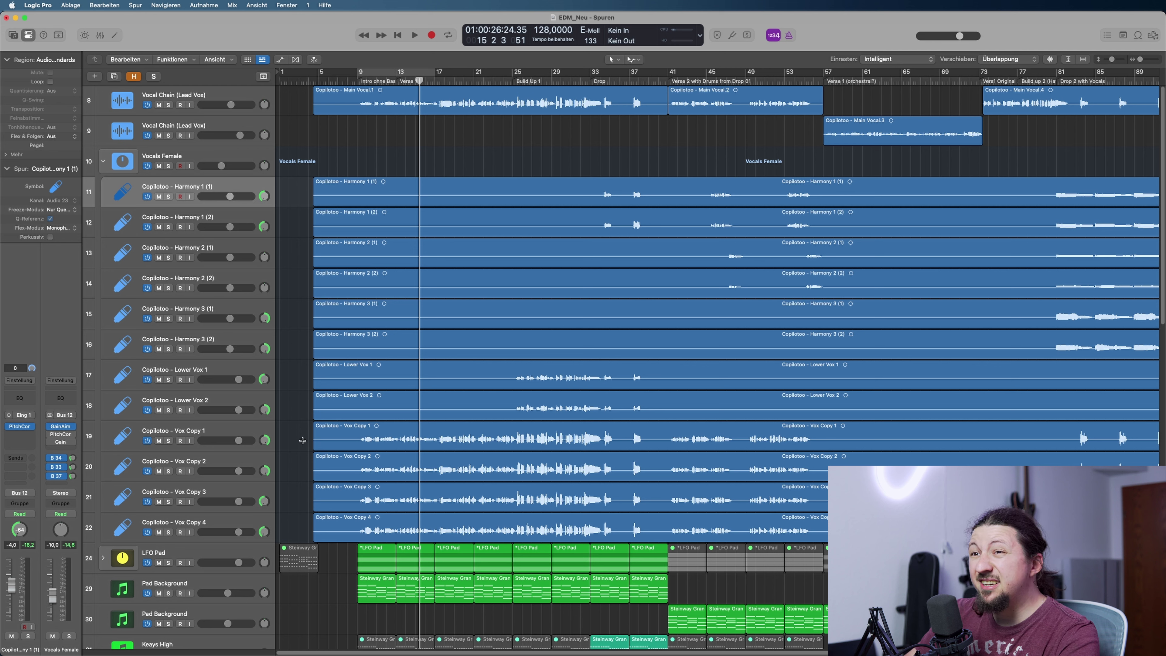
{"action": "left_click_drag", "start_coordinate": [292, 434], "coordinate": [351, 532]}
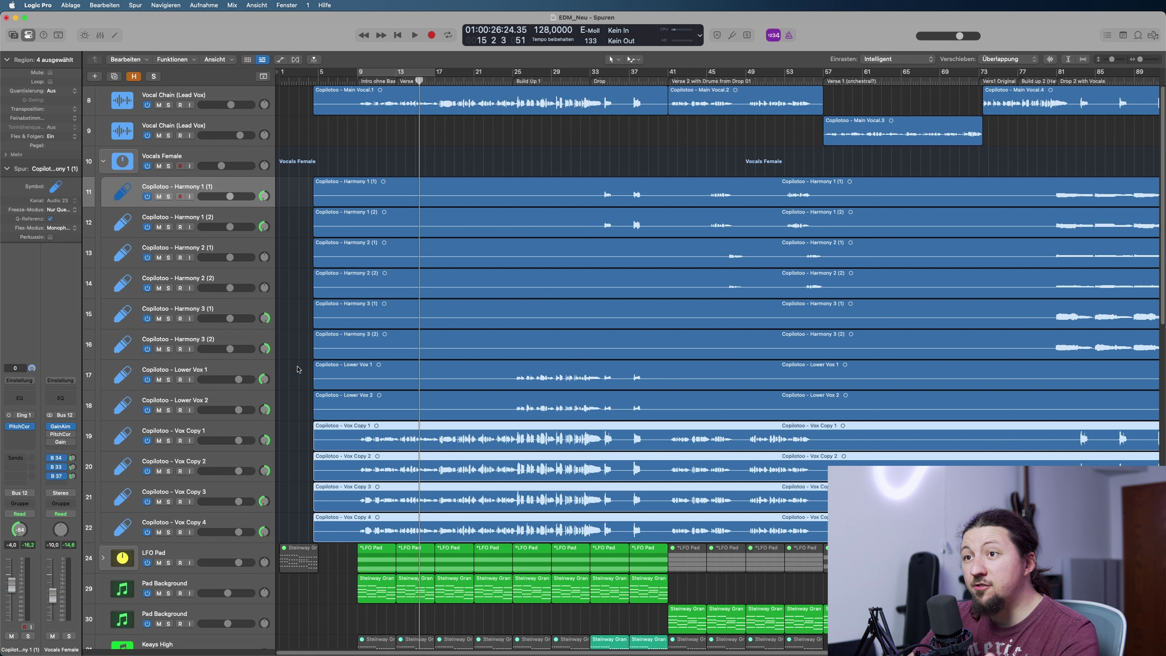
{"action": "left_click_drag", "start_coordinate": [295, 367], "coordinate": [296, 405]}
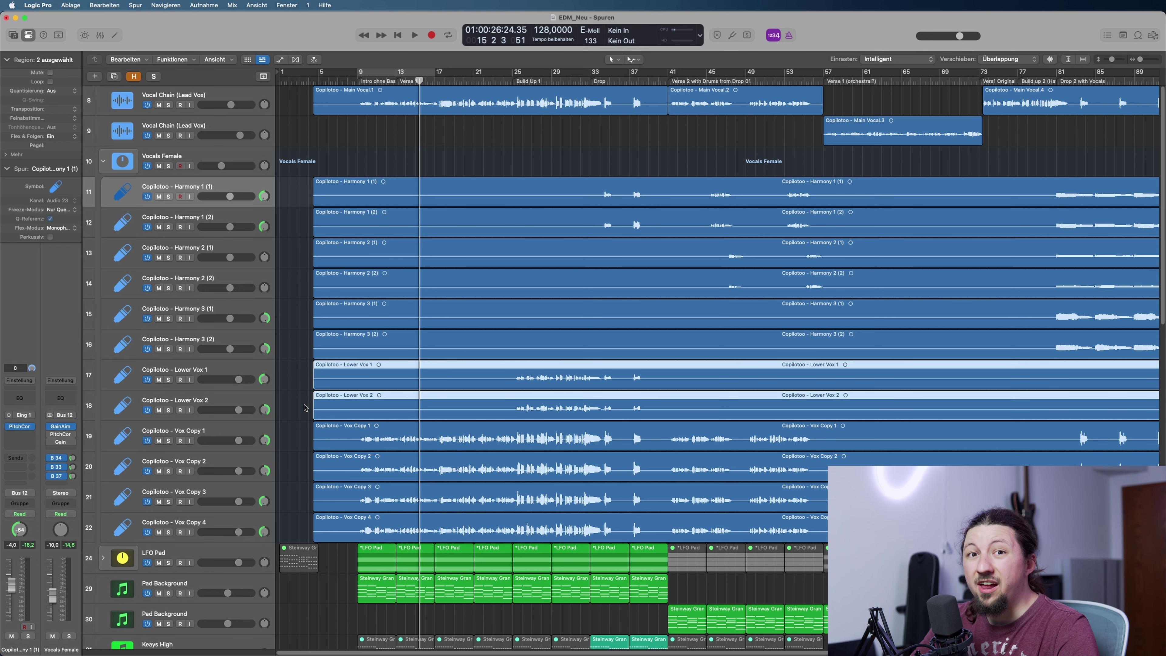
{"action": "left_click", "coordinate": [742, 74]}
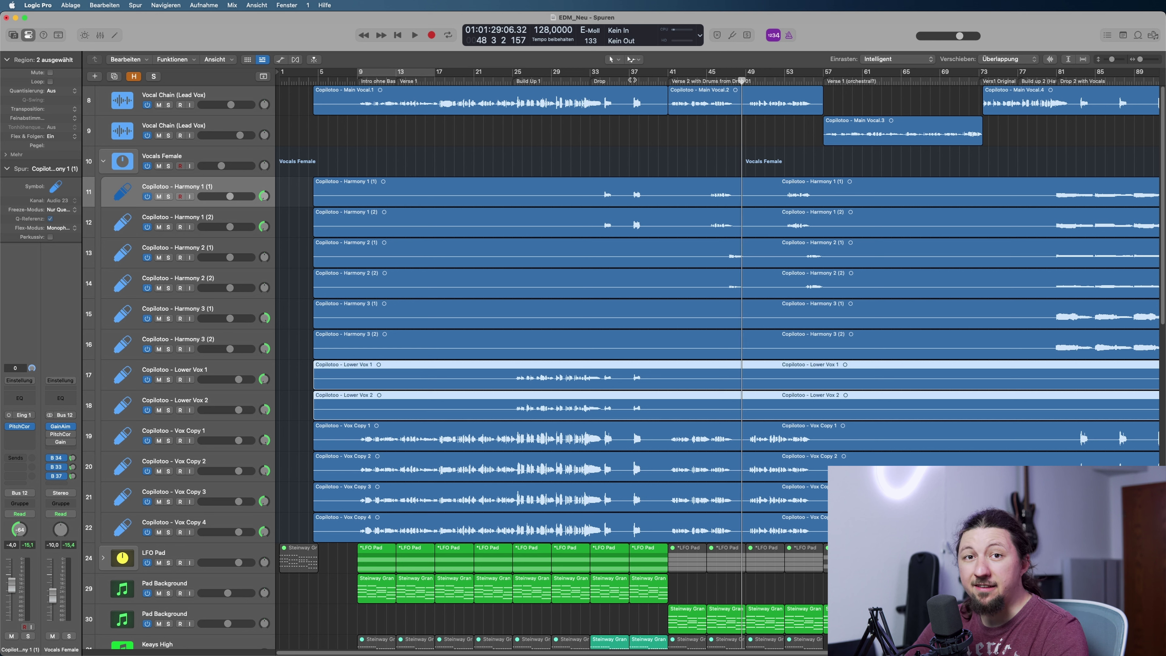